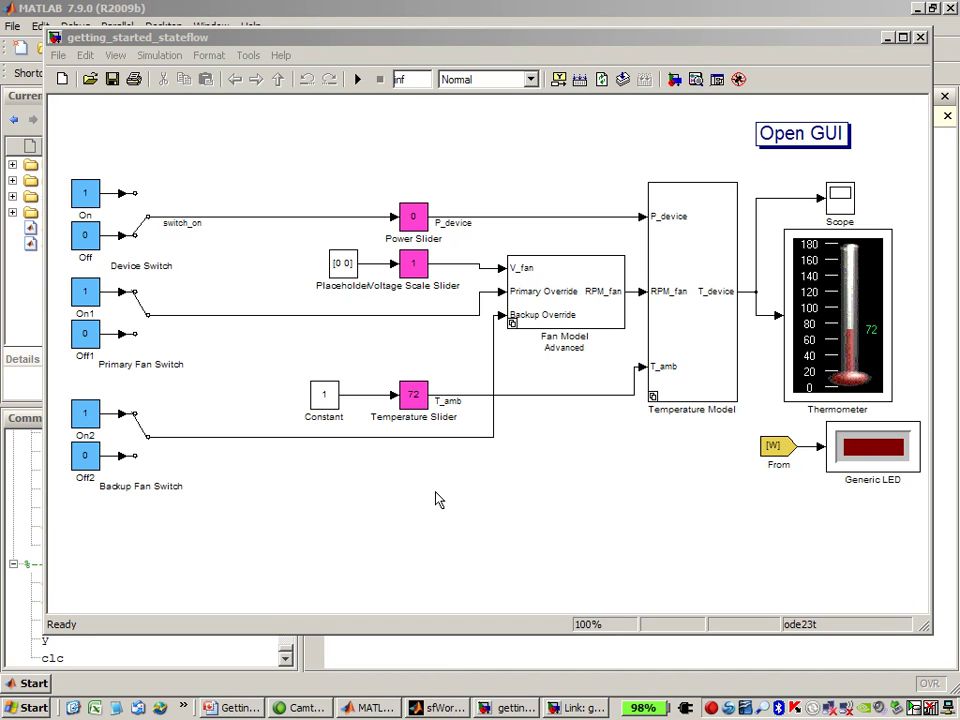
- Examine the DC motor and controlled voltage source of the PrimaryFan subsystem inside the Fan Model
double_click(586, 320)
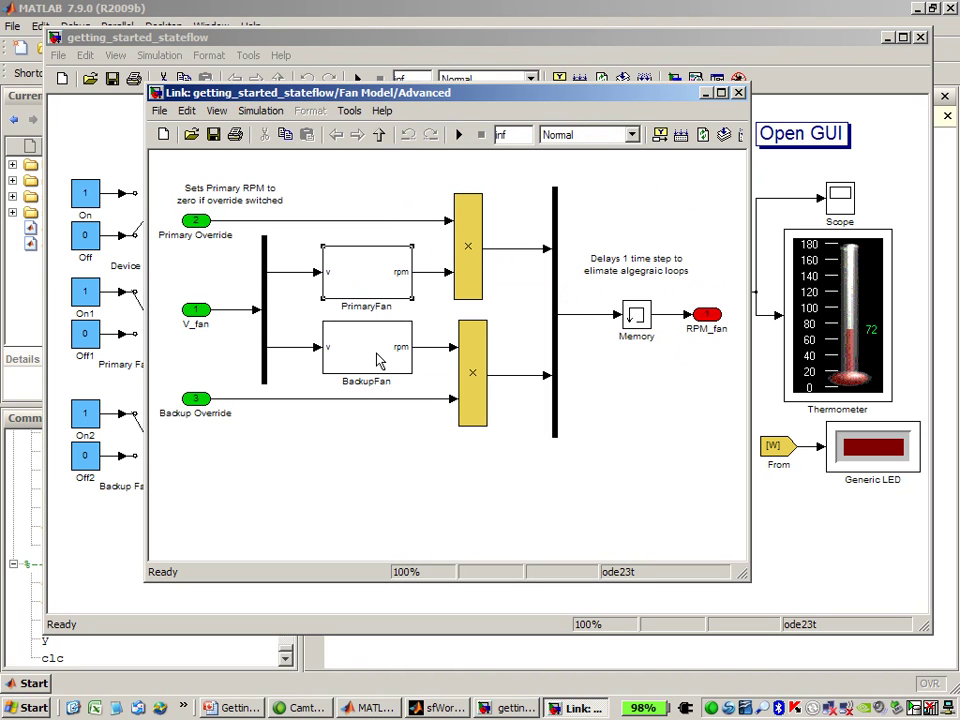
double_click(390, 280)
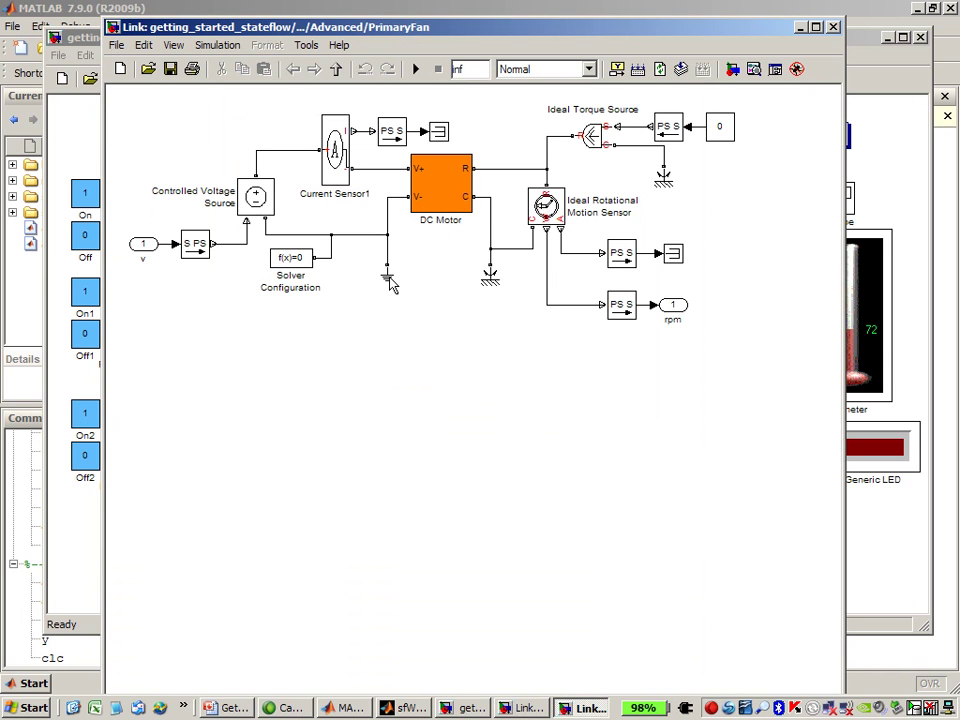
left_click(454, 193)
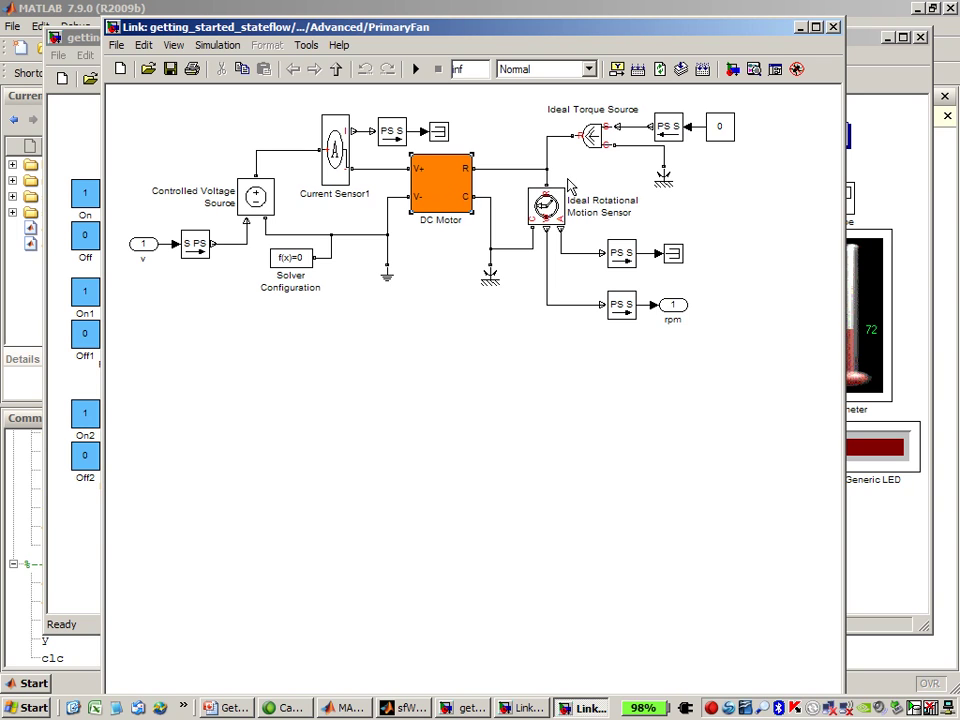
left_click(267, 205)
left_click(336, 70)
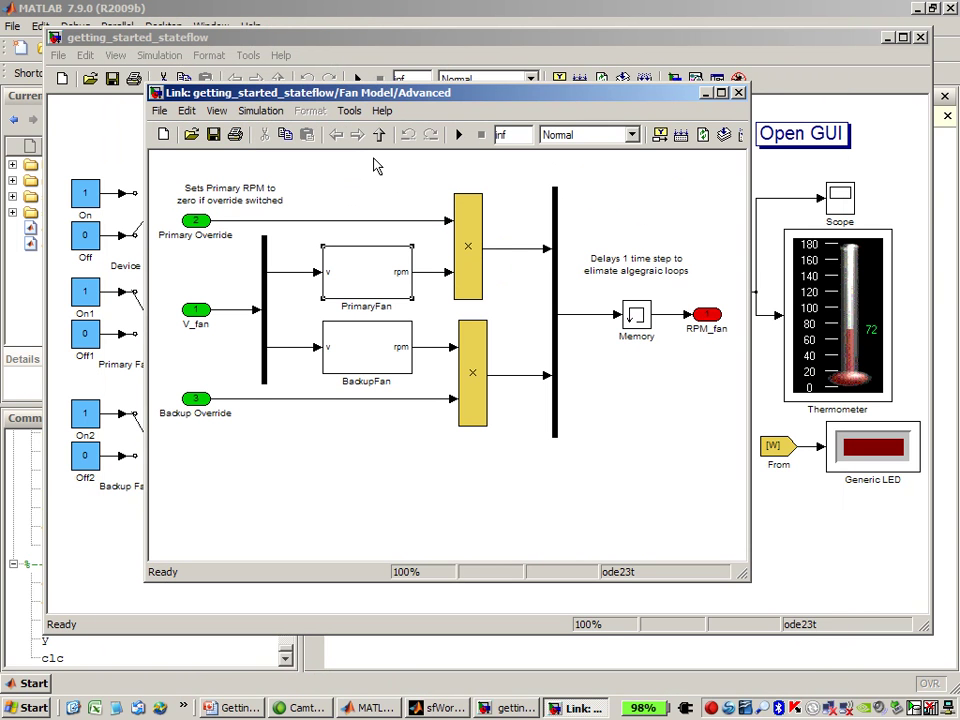
- Examine the BackupFan subsystem and the Temperature Model's conduction diagram, returning to the top-level model
double_click(374, 364)
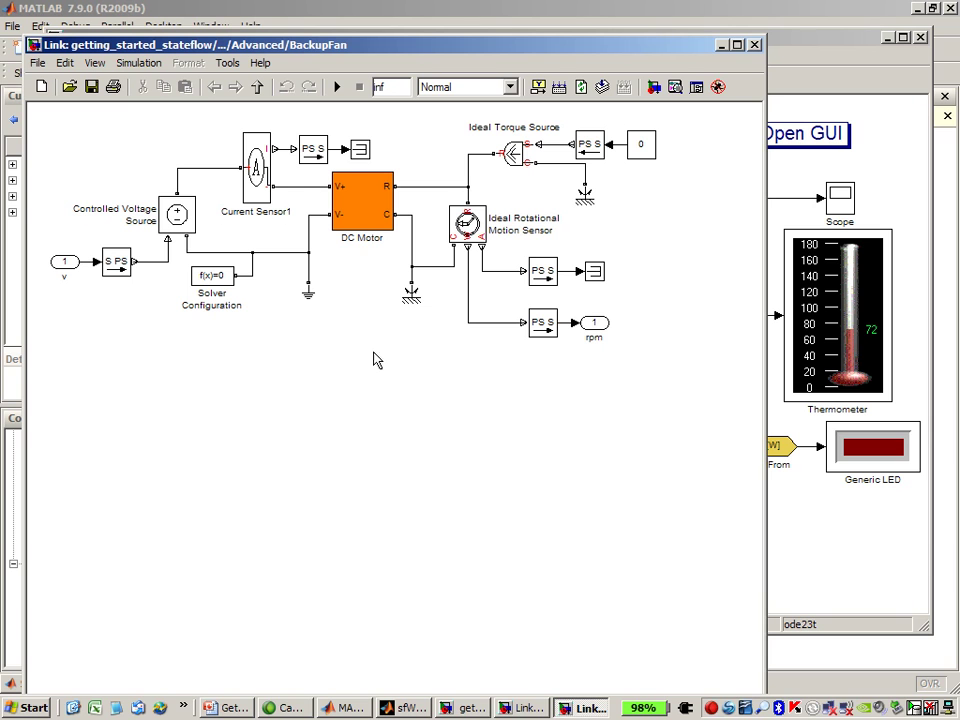
left_click(257, 88)
left_click(376, 137)
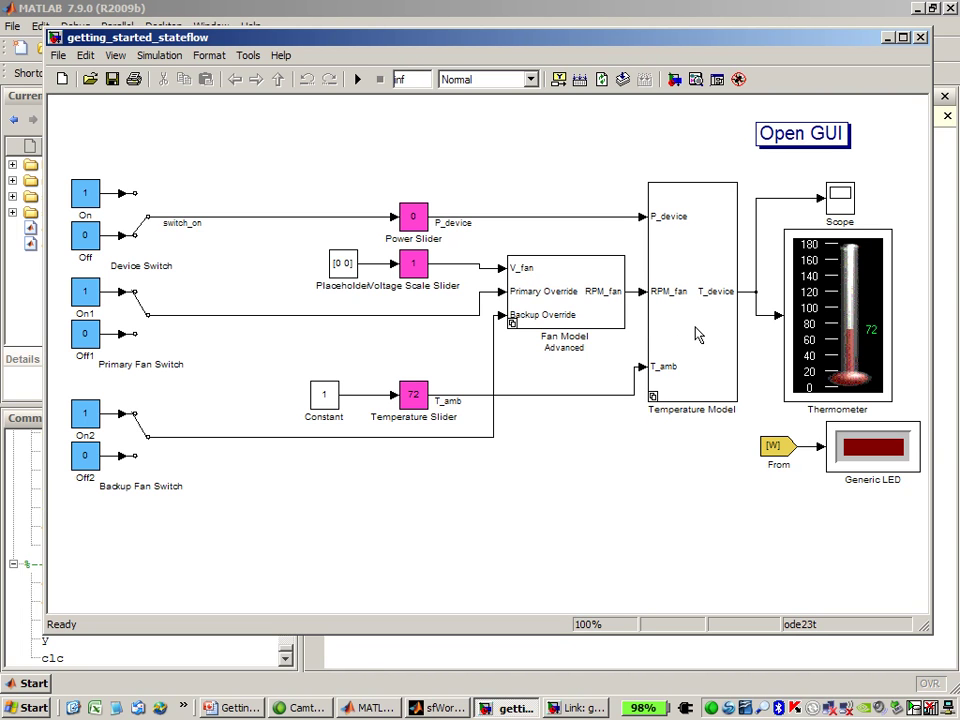
double_click(698, 335)
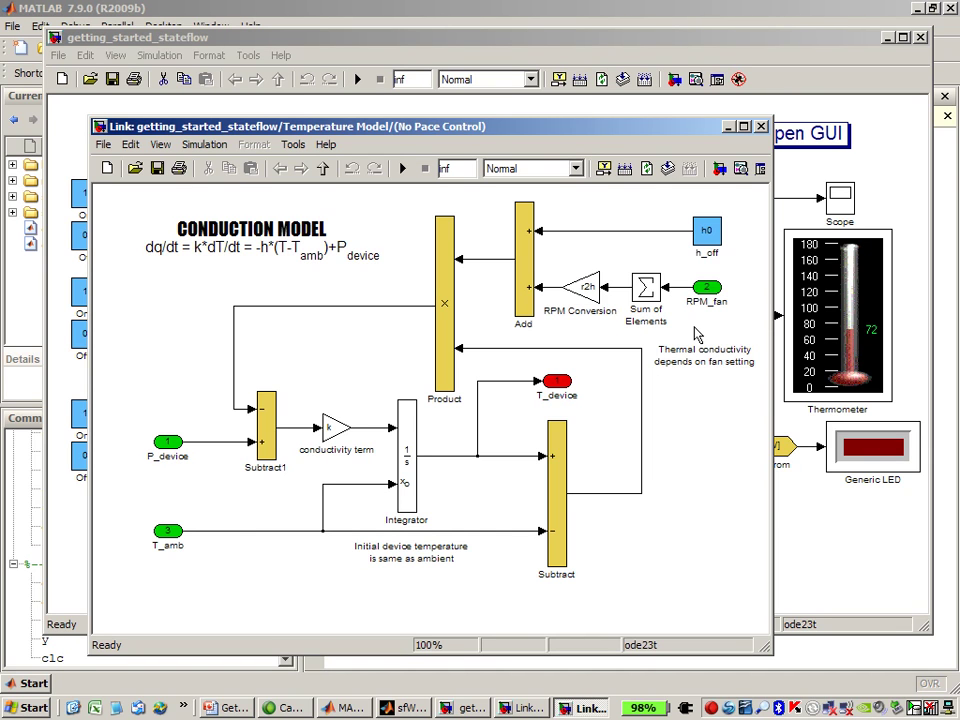
left_click(322, 168)
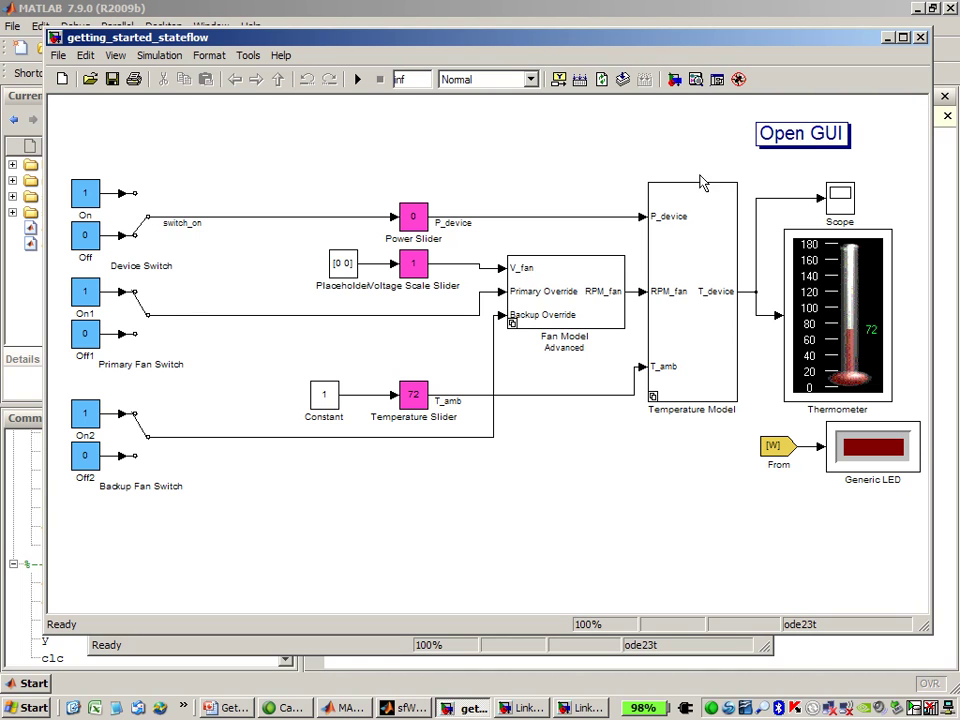
- Open the model's control GUI, move it clear of the upper blocks and toggle its On/Off switch, ending with it on
double_click(830, 143)
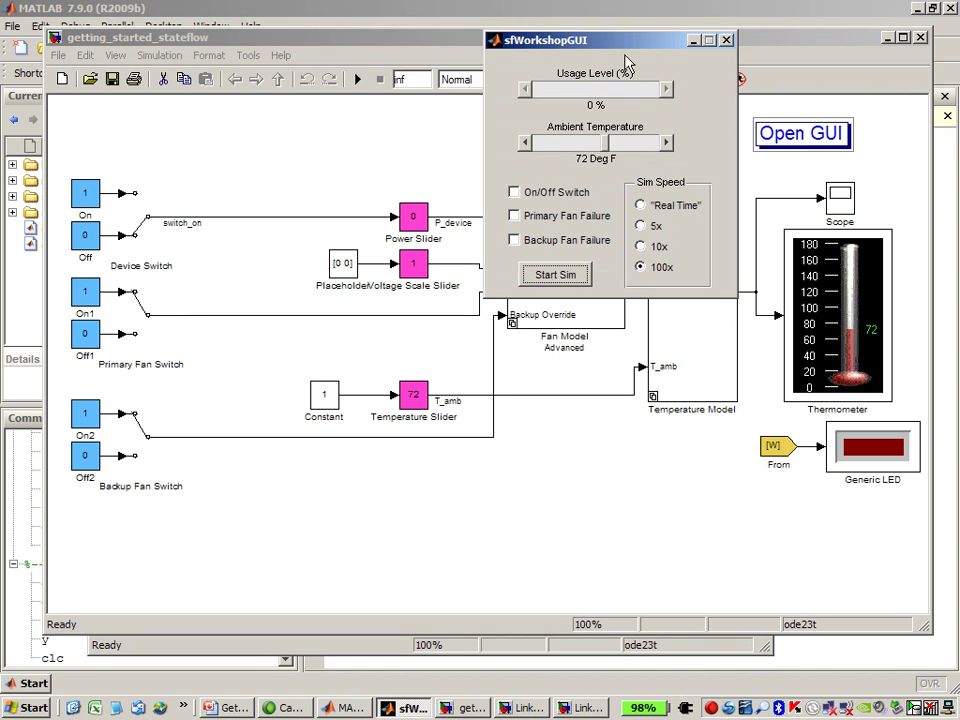
left_click_drag(617, 47, 662, 356)
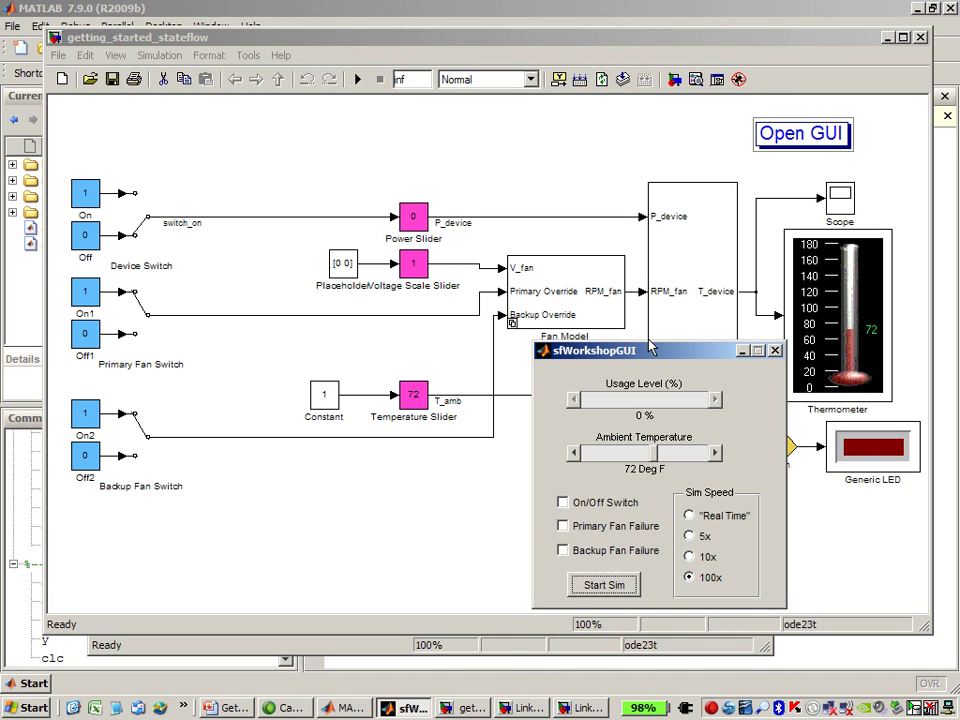
left_click(568, 505)
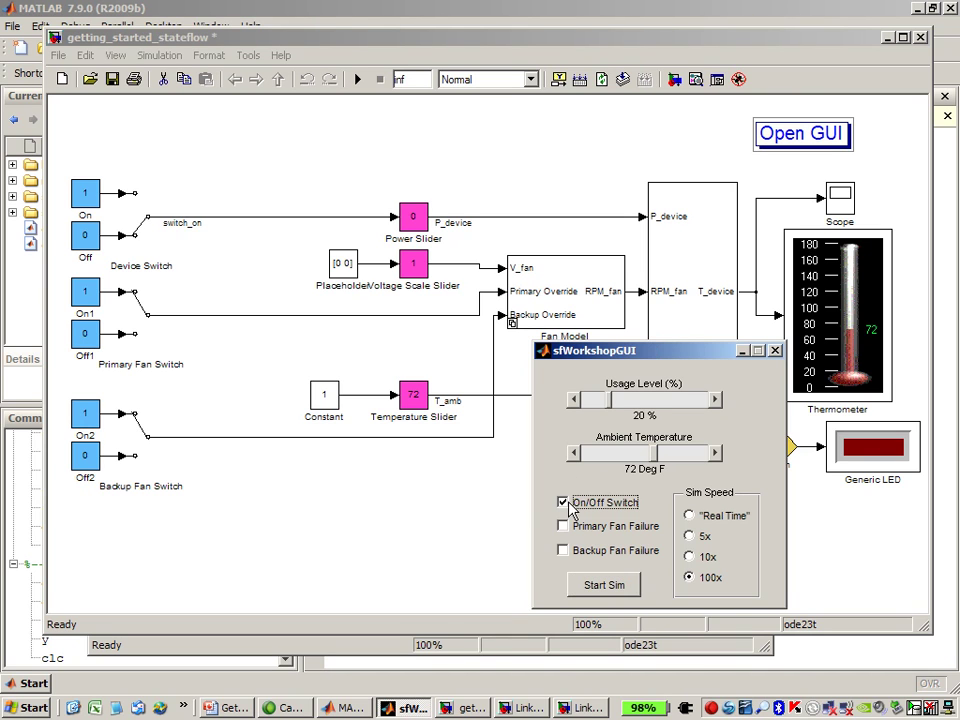
left_click(568, 505)
left_click(566, 505)
left_click(566, 505)
left_click(577, 511)
- Try the usage level slider, ending at about 33 %, and switch the device back off
left_click_drag(610, 398, 585, 399)
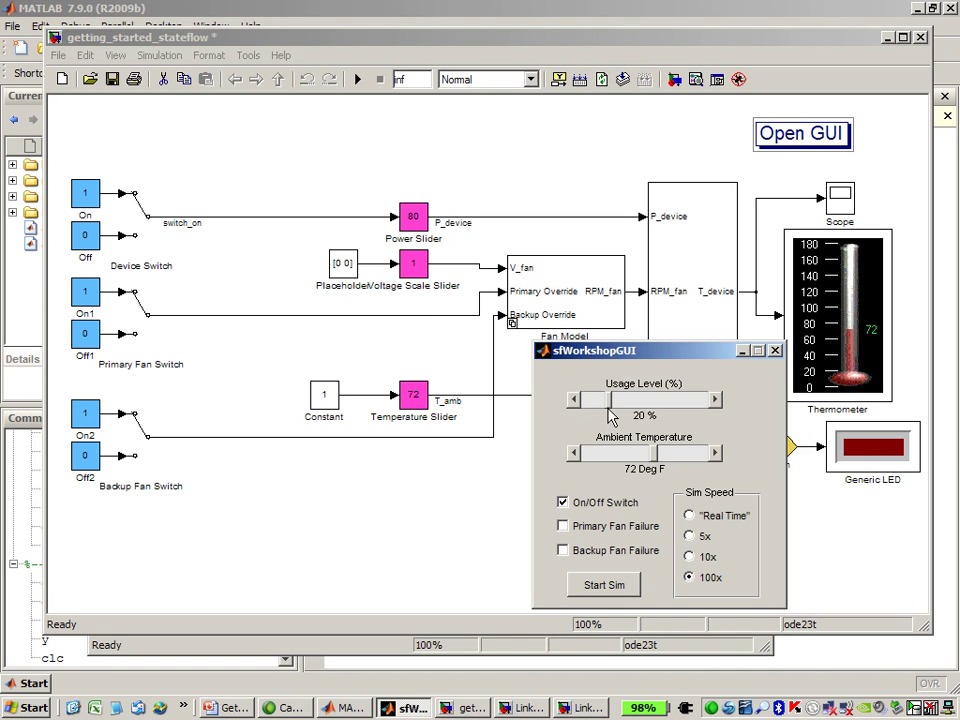
left_click_drag(590, 398, 627, 410)
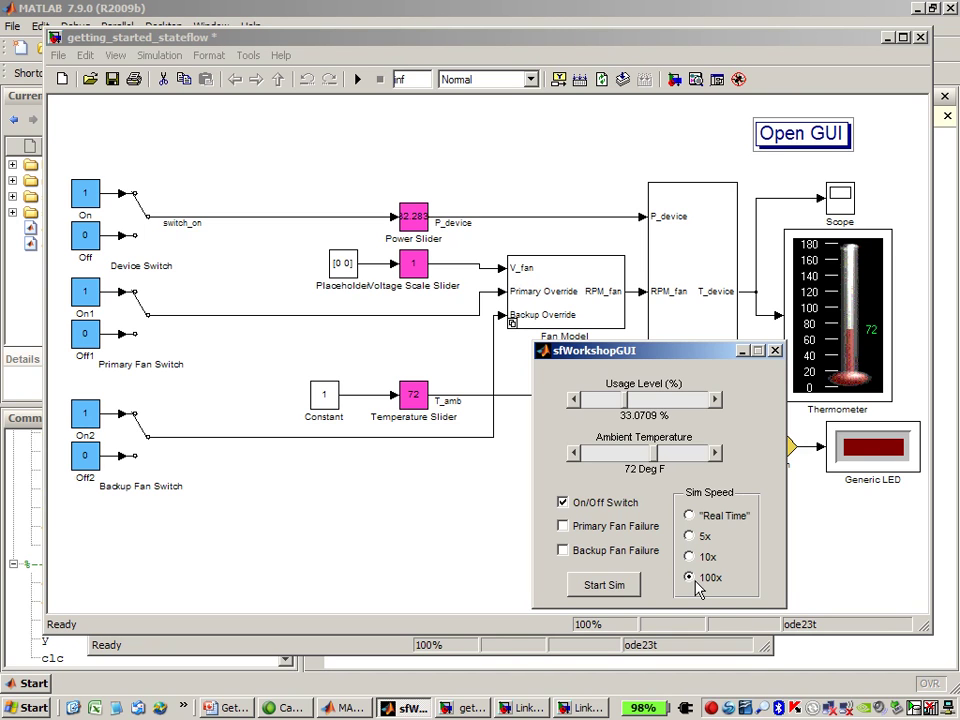
left_click(562, 502)
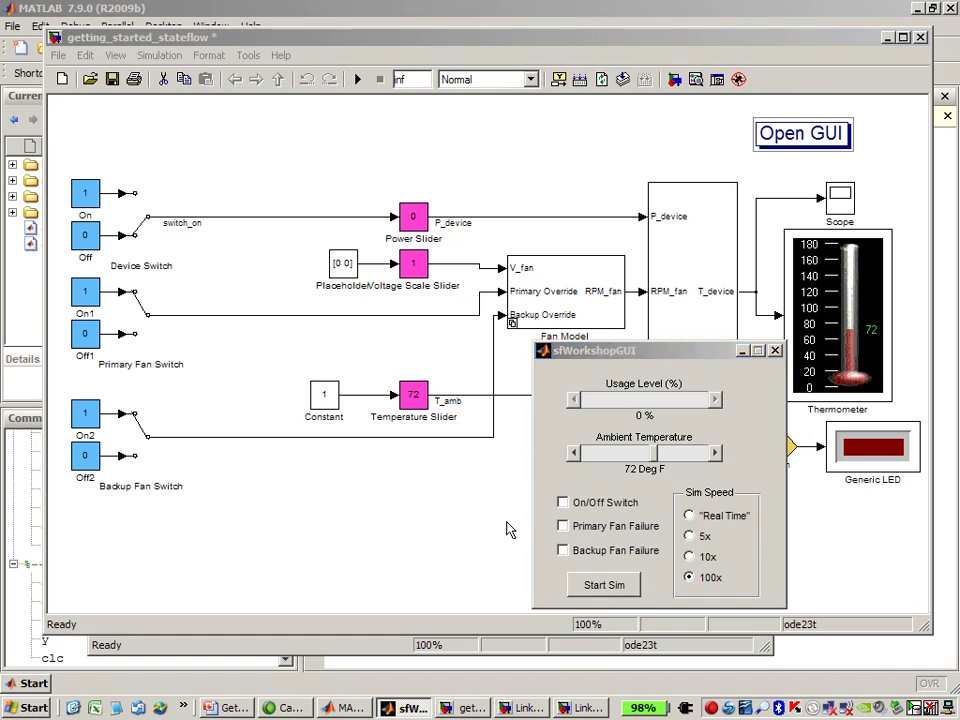
- Add a Stateflow Chart block from the Simulink library to the empty area above the P_device signal
left_click(507, 530)
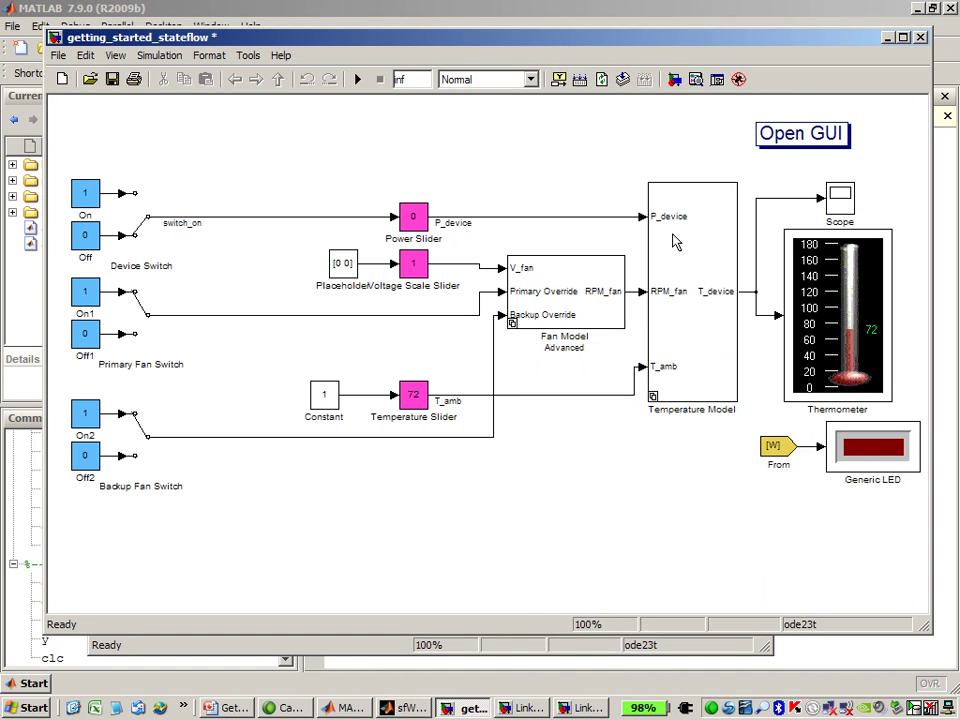
left_click(674, 80)
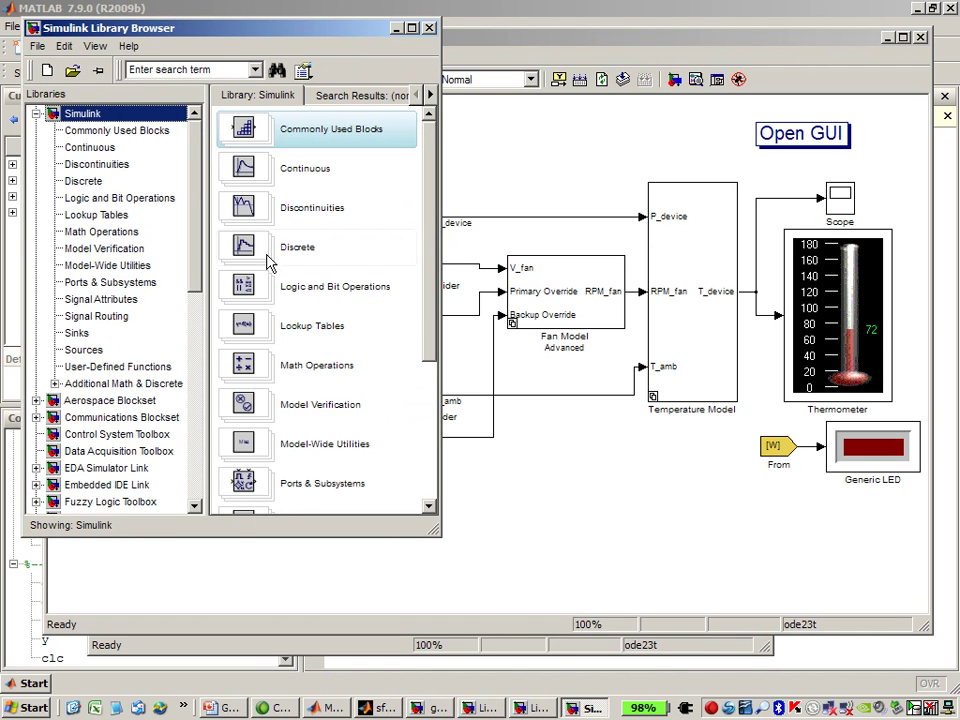
left_click_drag(199, 168, 160, 392)
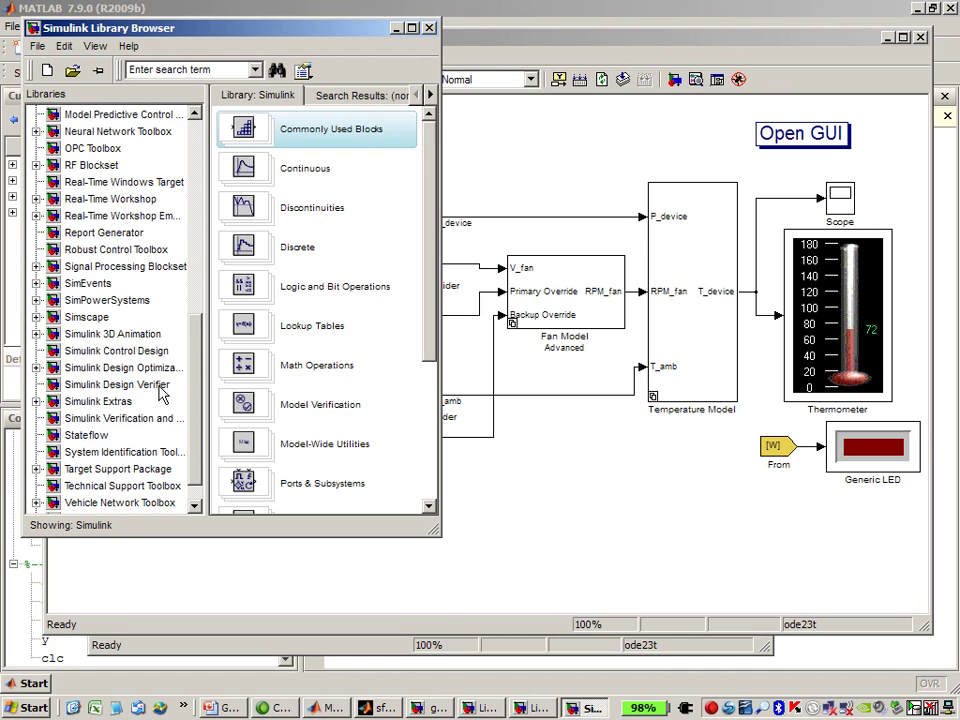
left_click(94, 436)
left_click_drag(287, 133, 503, 144)
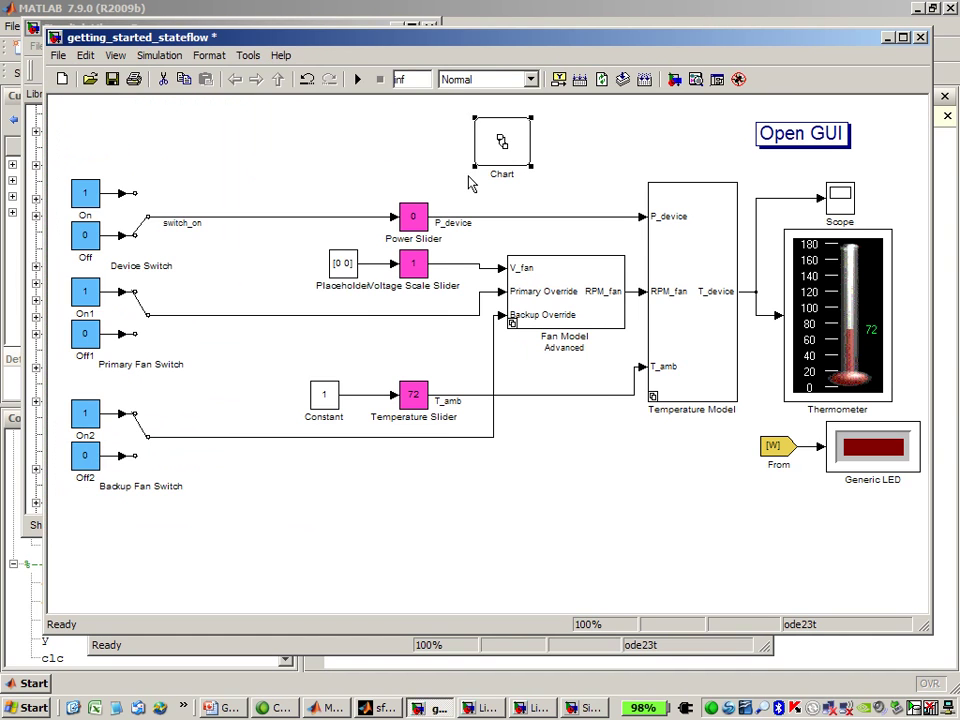
left_click(472, 183)
- Open the new chart for editing and enlarge and reposition its editor window
double_click(503, 148)
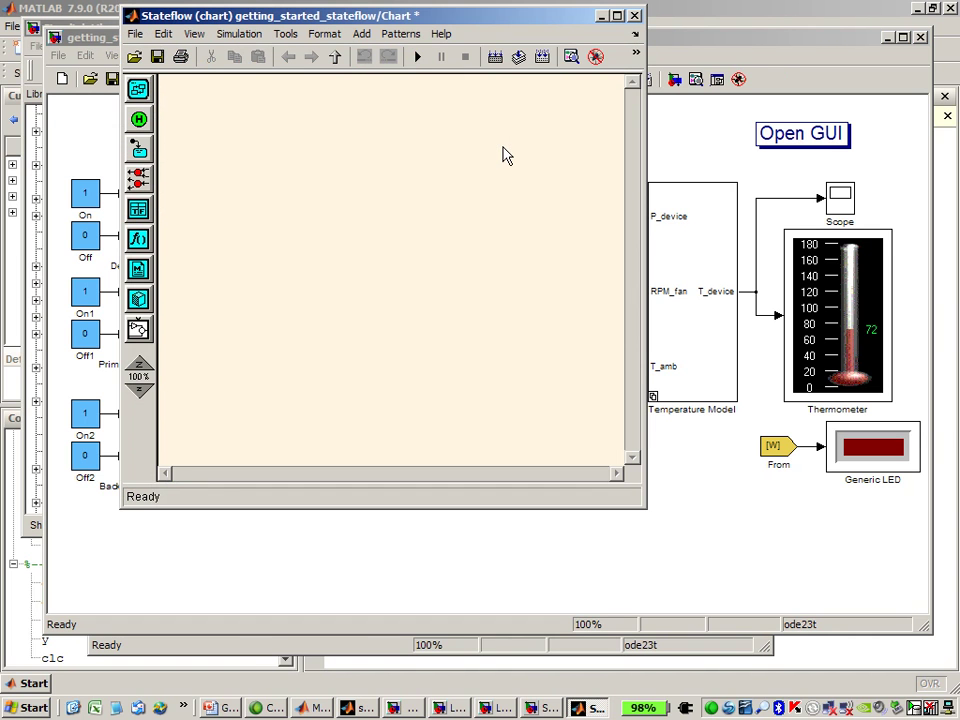
left_click_drag(643, 506, 850, 651)
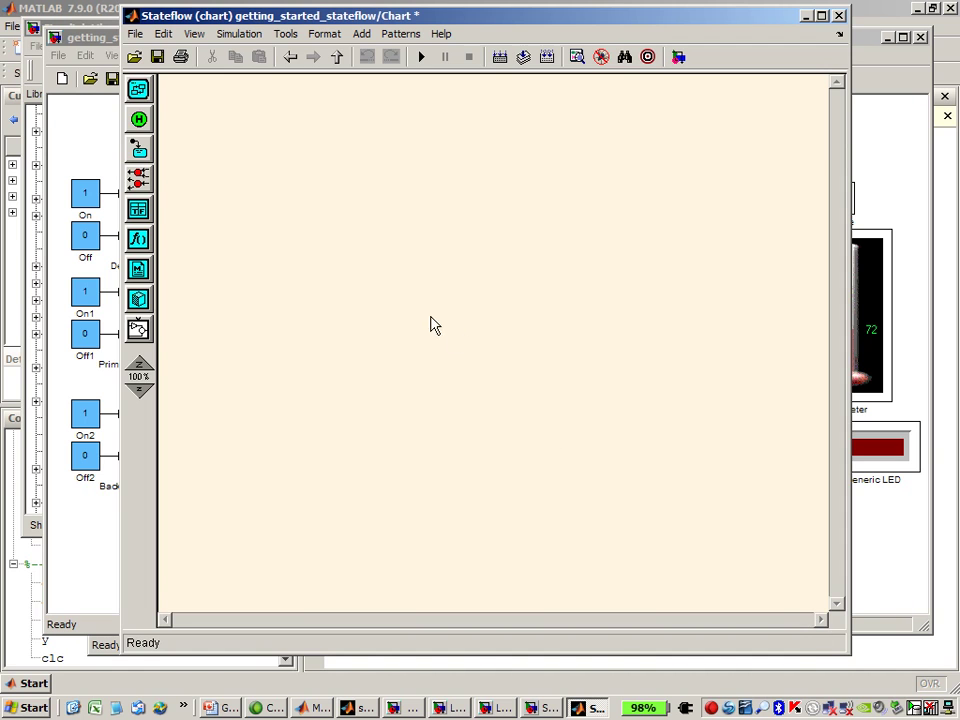
left_click_drag(313, 22, 275, 25)
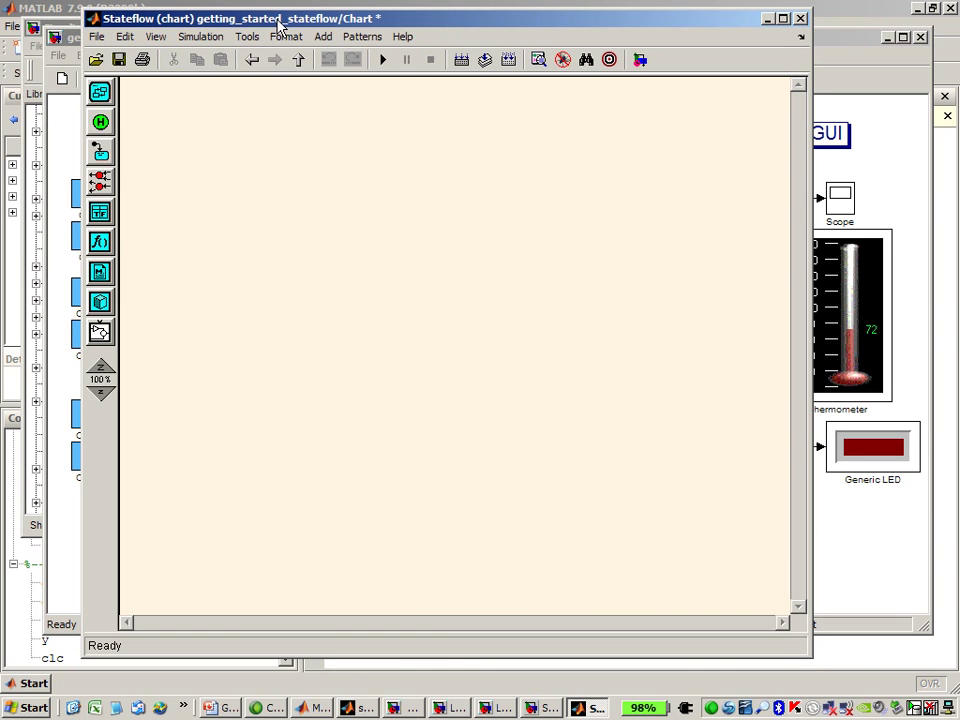
- Place a state in the chart's upper left area and name it DeviceOff
left_click(100, 97)
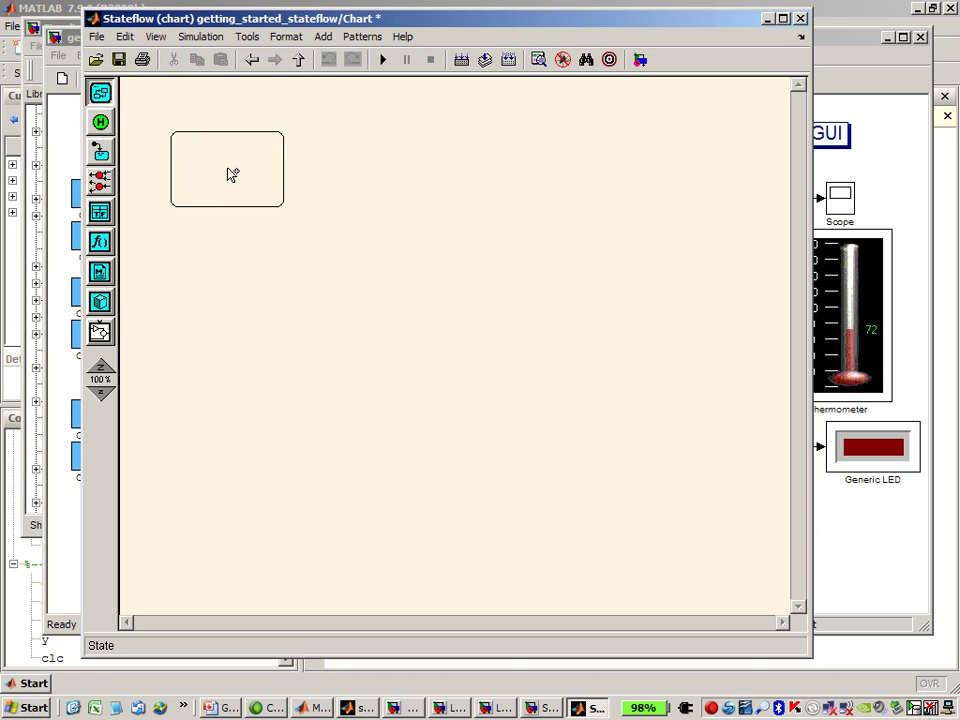
left_click(228, 172)
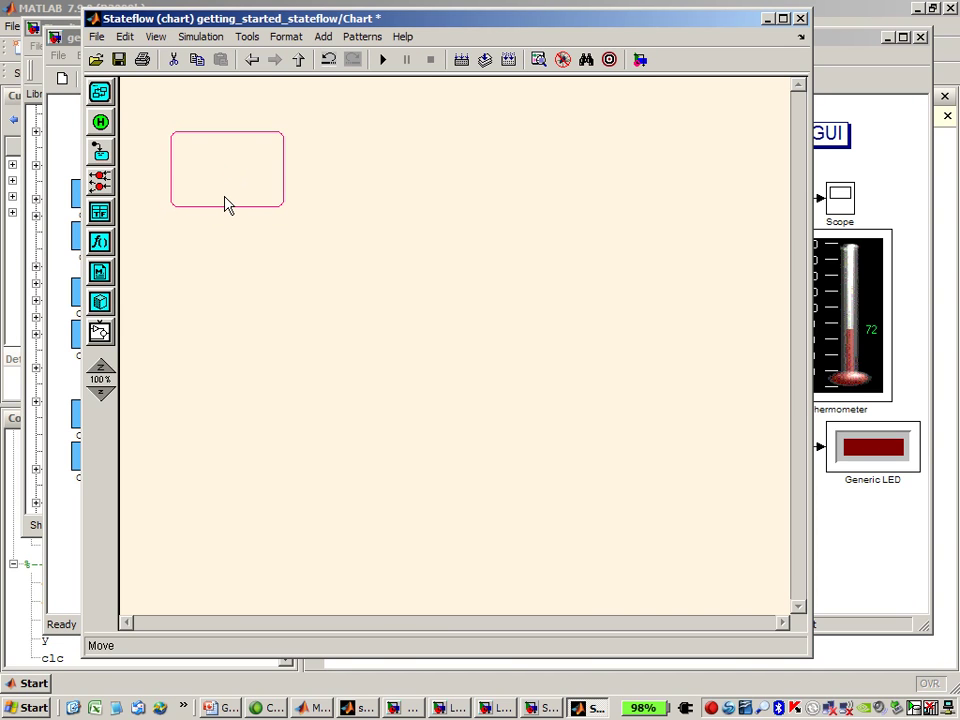
type("DeviceOff")
left_click(289, 222)
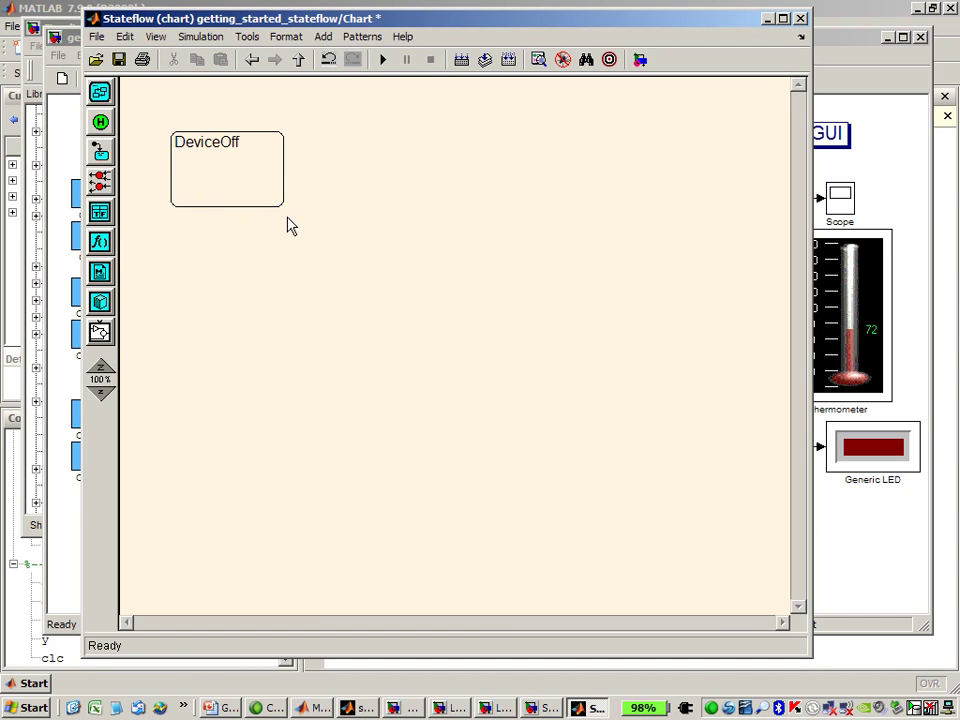
- Enlarge the DeviceOff state and place a copy of it to its right, renamed DeviceOn
left_click_drag(281, 209, 720, 208)
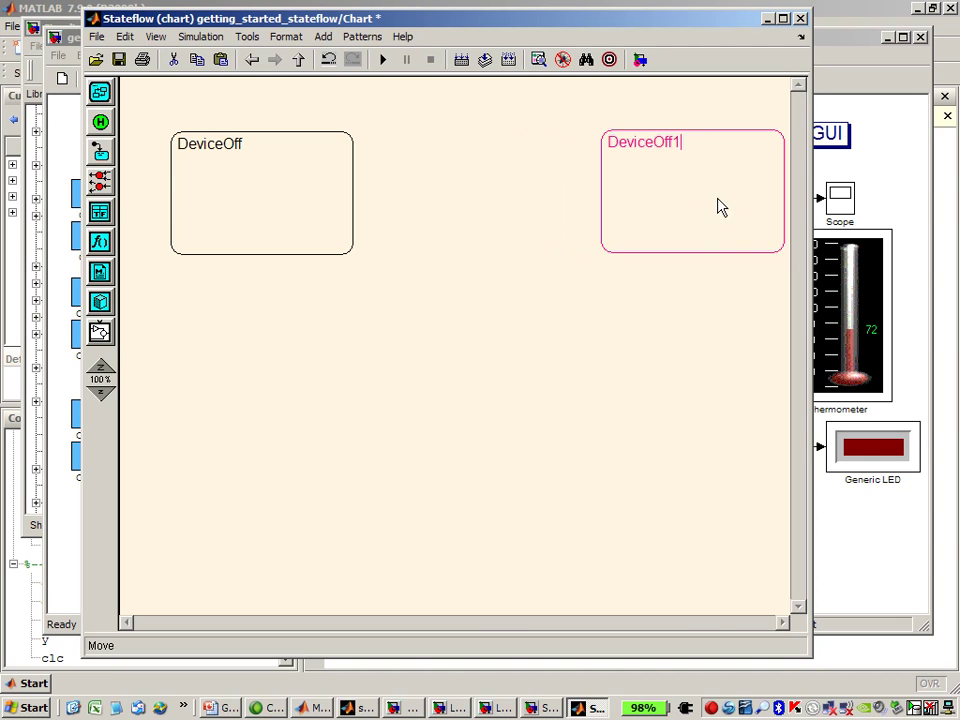
key("BackSpace")
key("BackSpace")
key("BackSpace")
type("n")
left_click(545, 377)
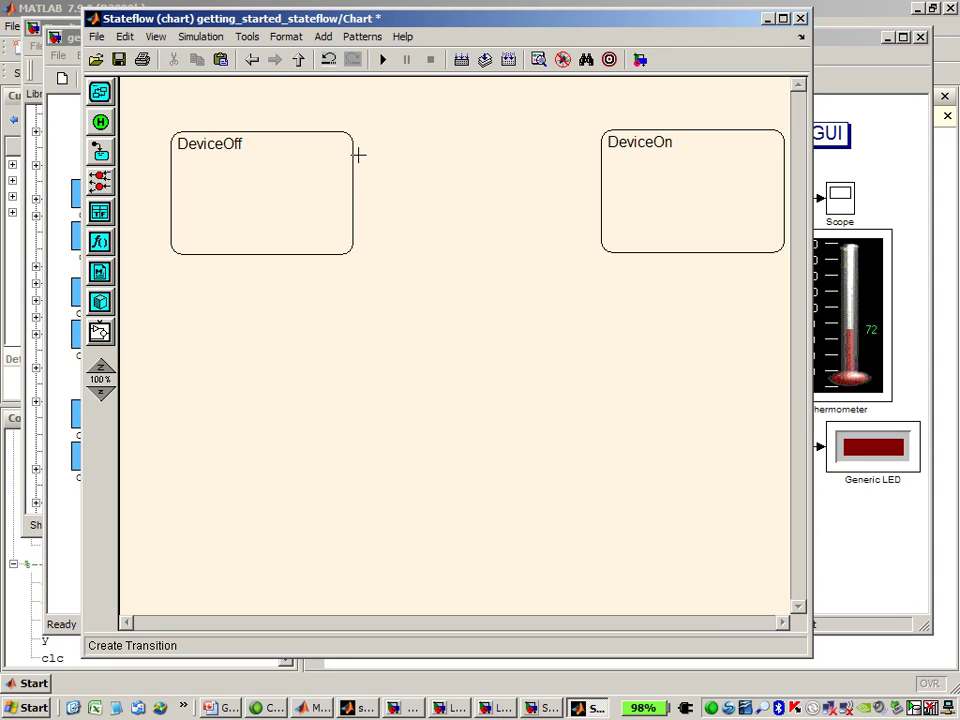
- Draw one transition from DeviceOff to DeviceOn and another from DeviceOn back to DeviceOff
left_click_drag(351, 152, 599, 161)
left_click_drag(601, 220, 355, 227)
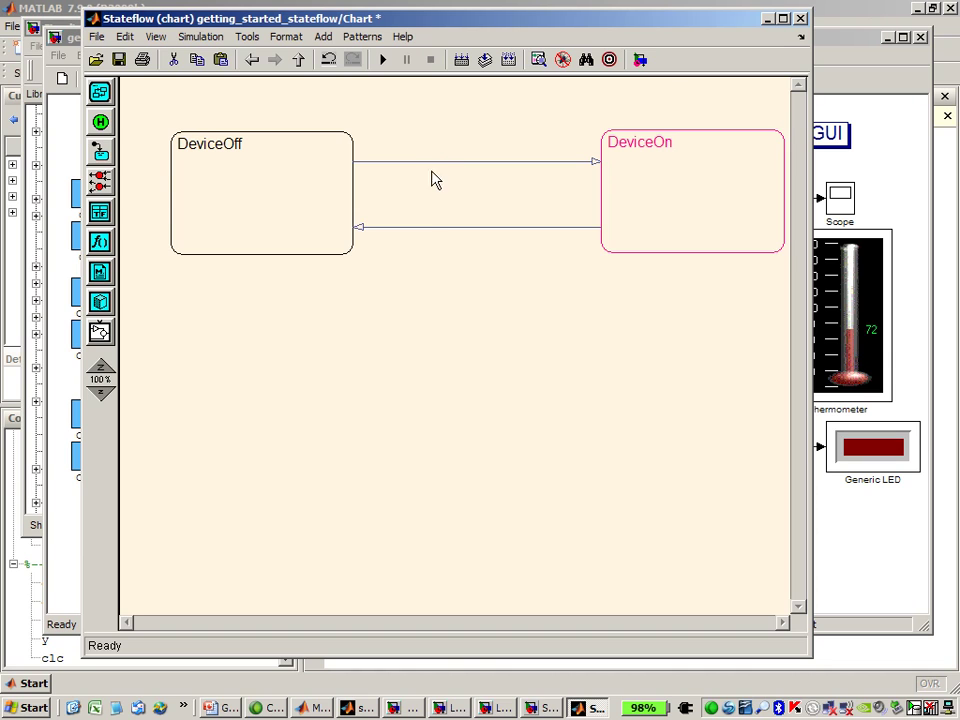
left_click(452, 298)
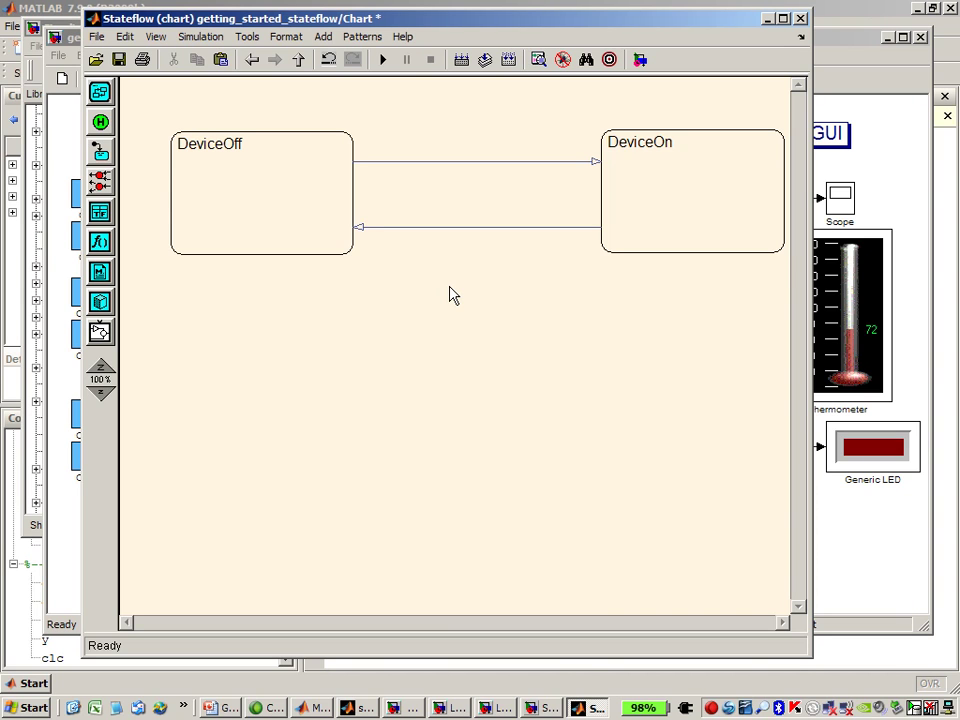
- Label the DeviceOff-to-DeviceOn transition with the condition [switch_on] and place the label just above its line
left_click(435, 162)
left_click(435, 161)
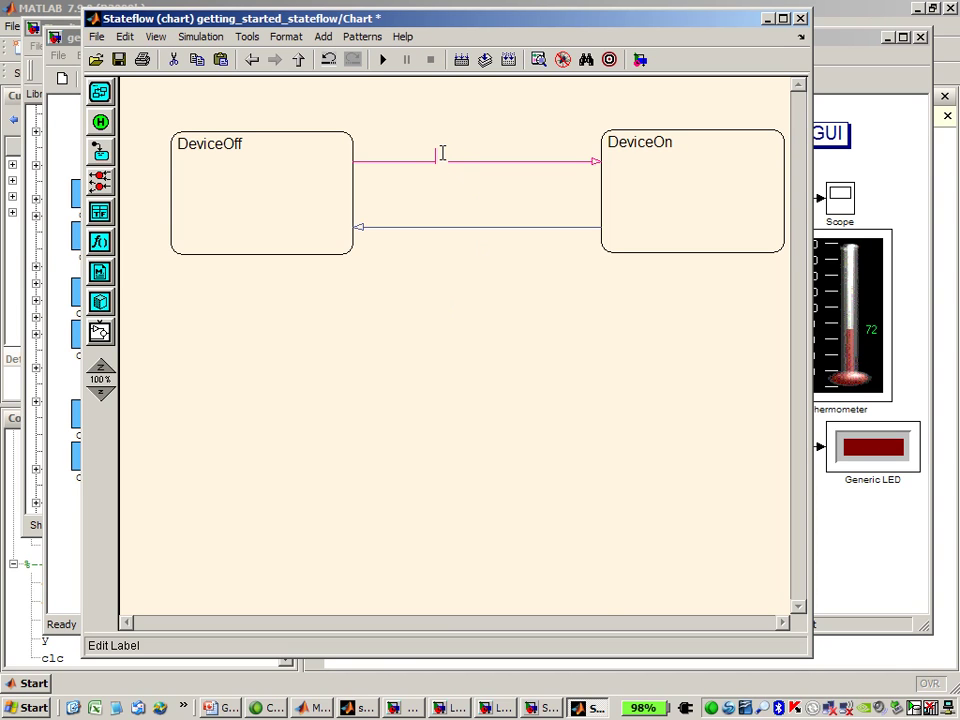
type("[switch_on]")
left_click(458, 199)
left_click_drag(456, 150, 456, 141)
- Label the return transition to DeviceOff with the condition [!switch_on] and place the label just above its line
left_click(465, 232)
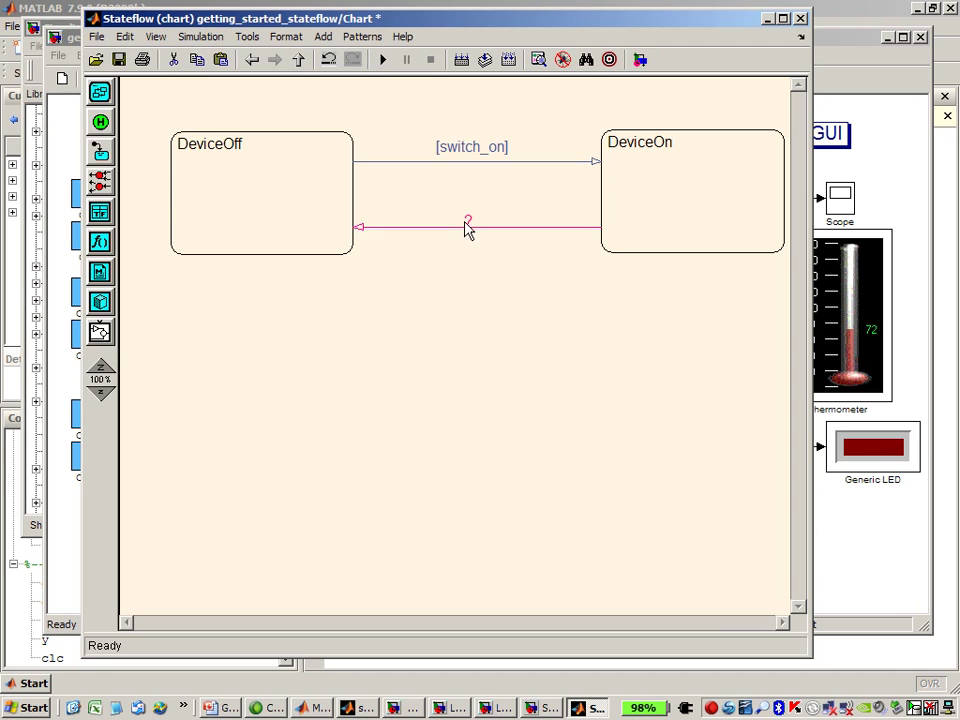
left_click(469, 222)
key("BackSpace")
type("[!switch_on]")
left_click(474, 285)
left_click(501, 223)
left_click_drag(501, 223, 473, 216)
left_click(474, 274)
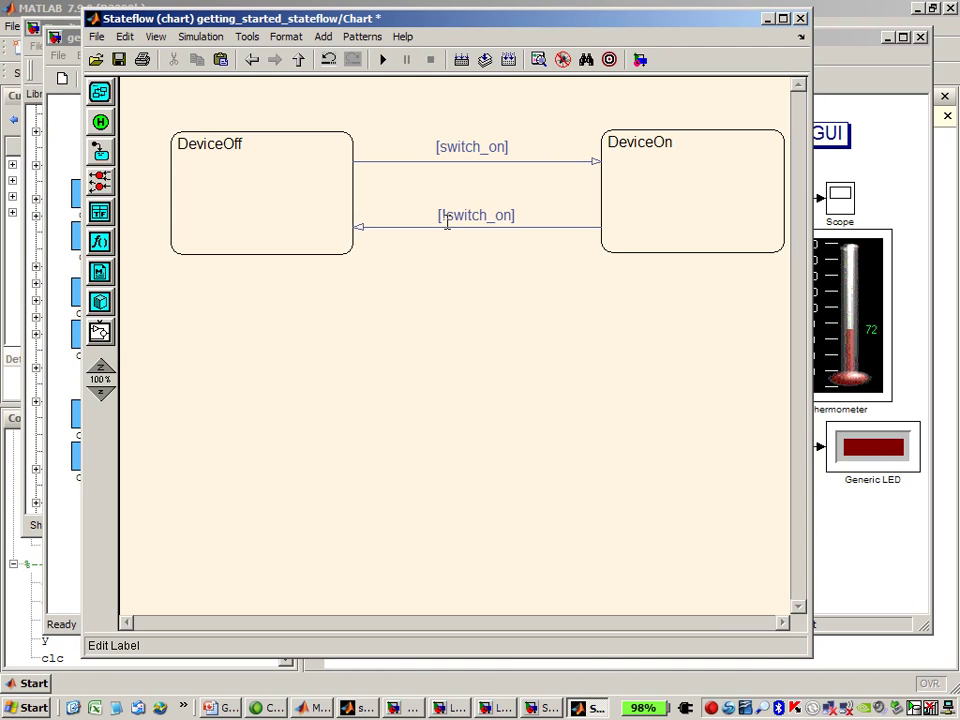
- Add the entry action "entry: device_on=0;" below the name of the DeviceOff state
left_click(241, 145)
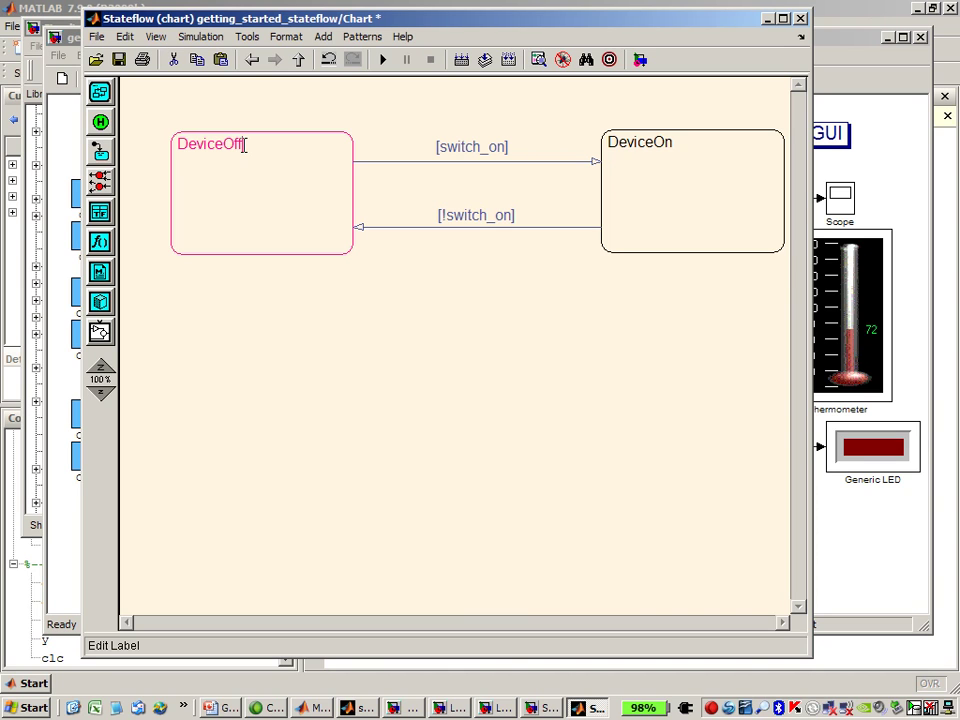
key("Return")
type("entry:")
type("device_on=0;")
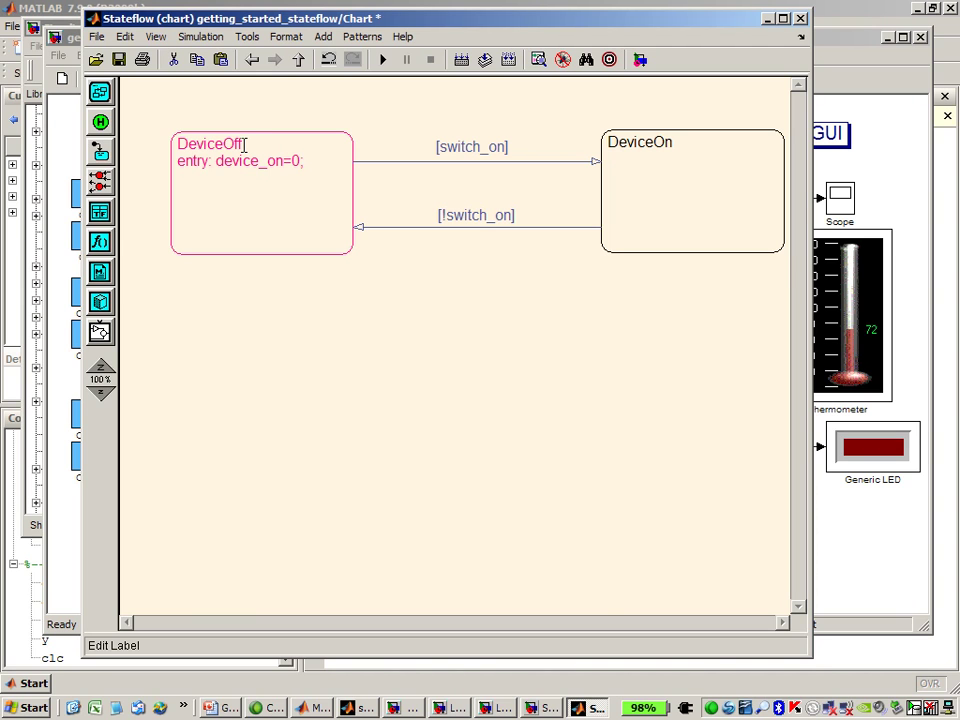
- Add the entry action "entry: device_on=1;" below the name of the DeviceOn state
left_click(671, 146)
left_click(662, 144)
key("End")
key("Return")
type("ent")
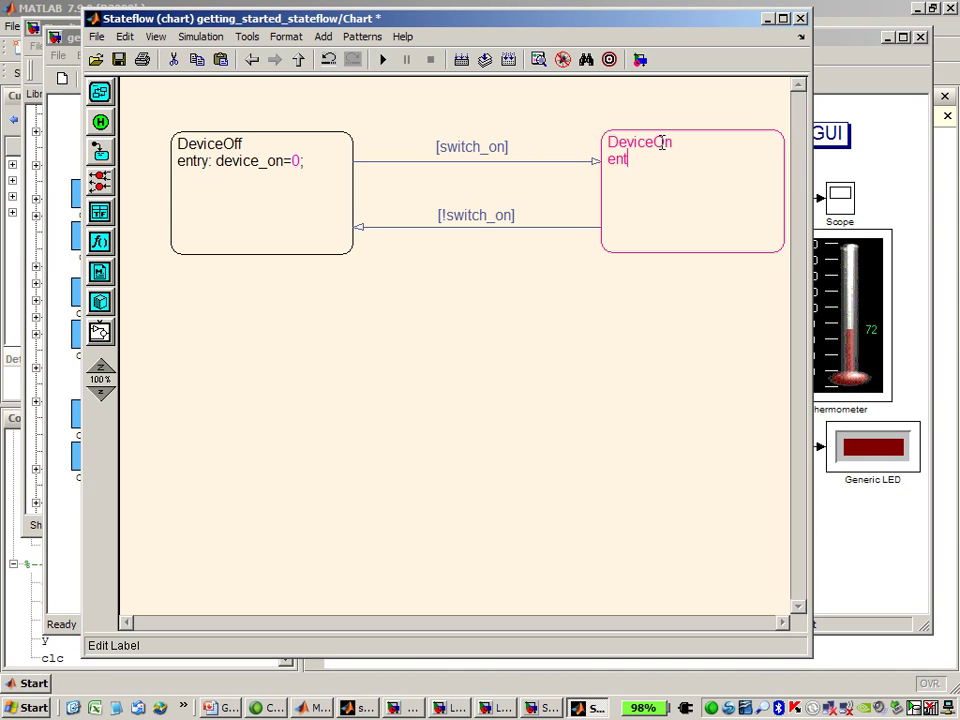
type("ry: device_")
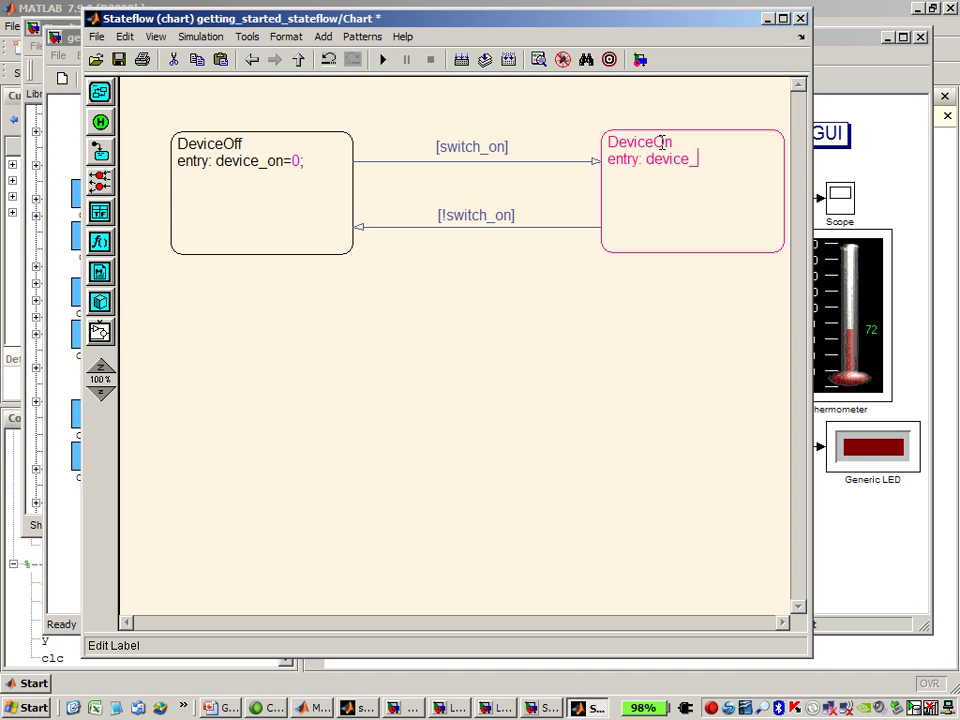
type("on=1;")
left_click(501, 296)
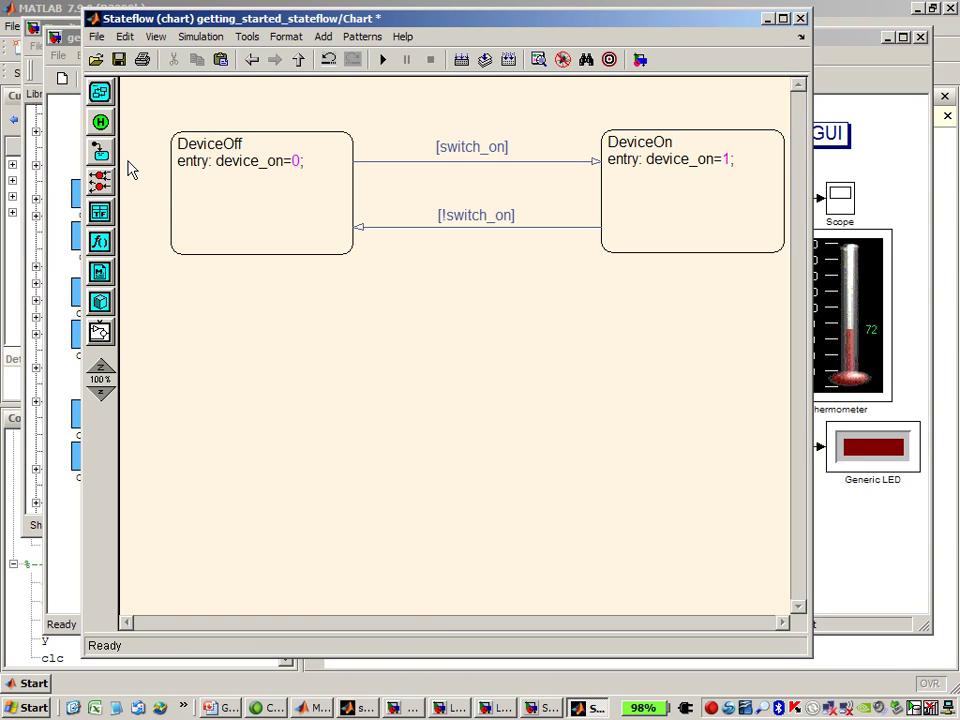
- Add a default transition entering the upper edge of the DeviceOff state
left_click(100, 152)
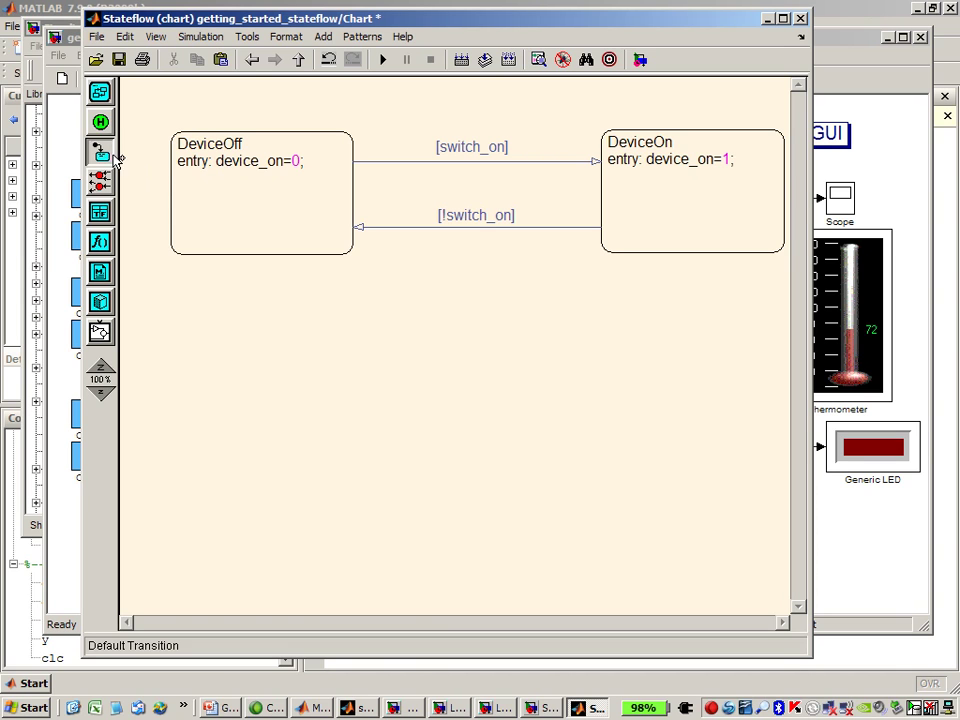
left_click(226, 128)
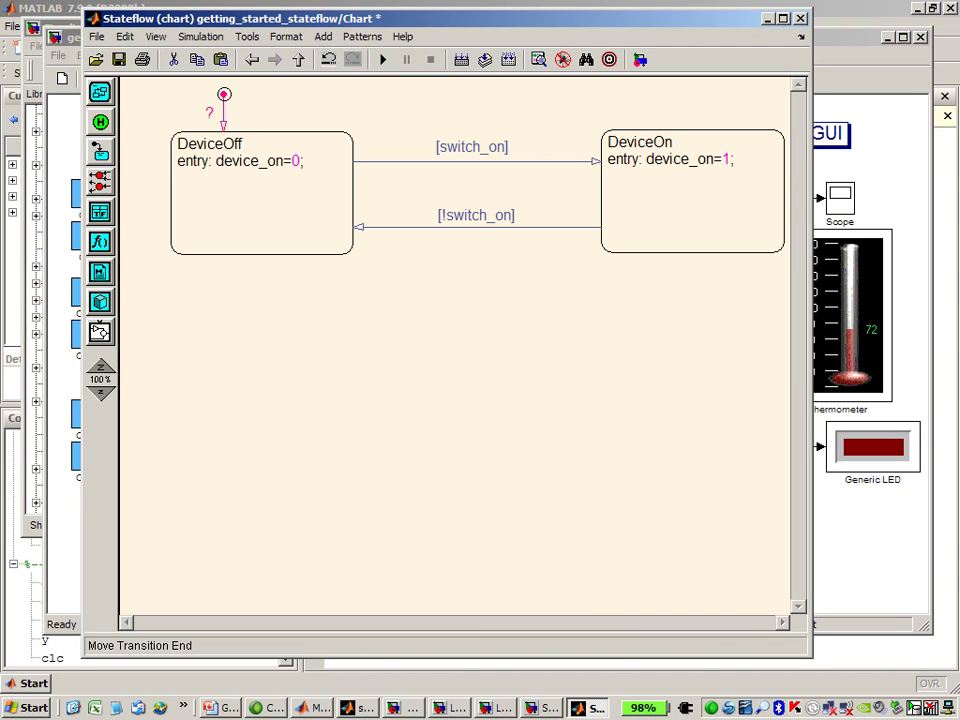
left_click(223, 126)
left_click(255, 110)
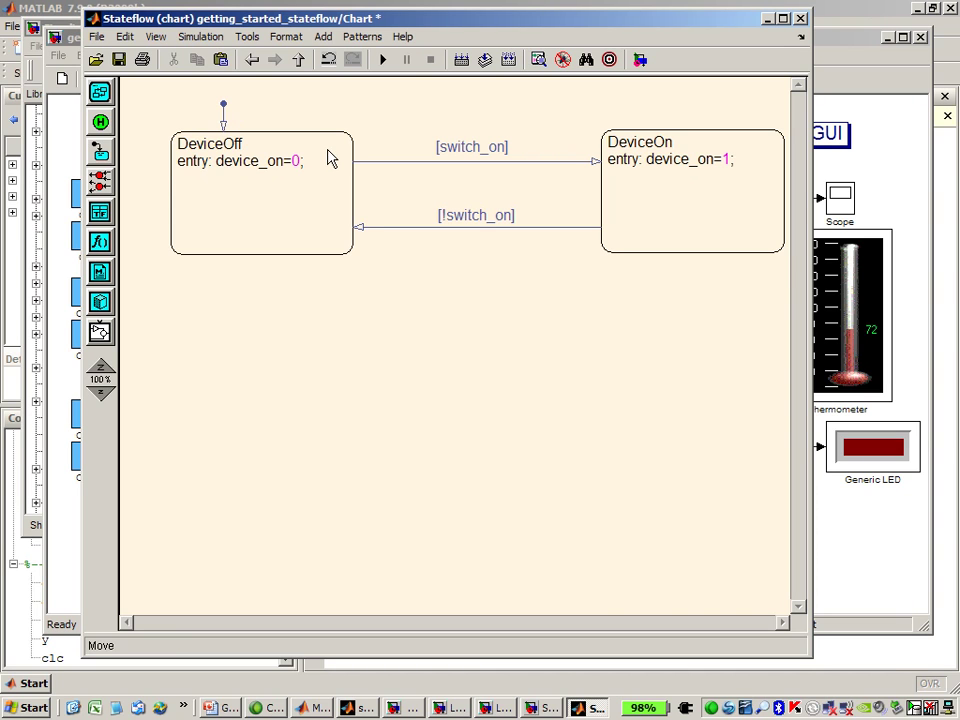
- Try to start the simulation from the model's GUI, and move the Chart block to just above the switch_on line
double_click(846, 136)
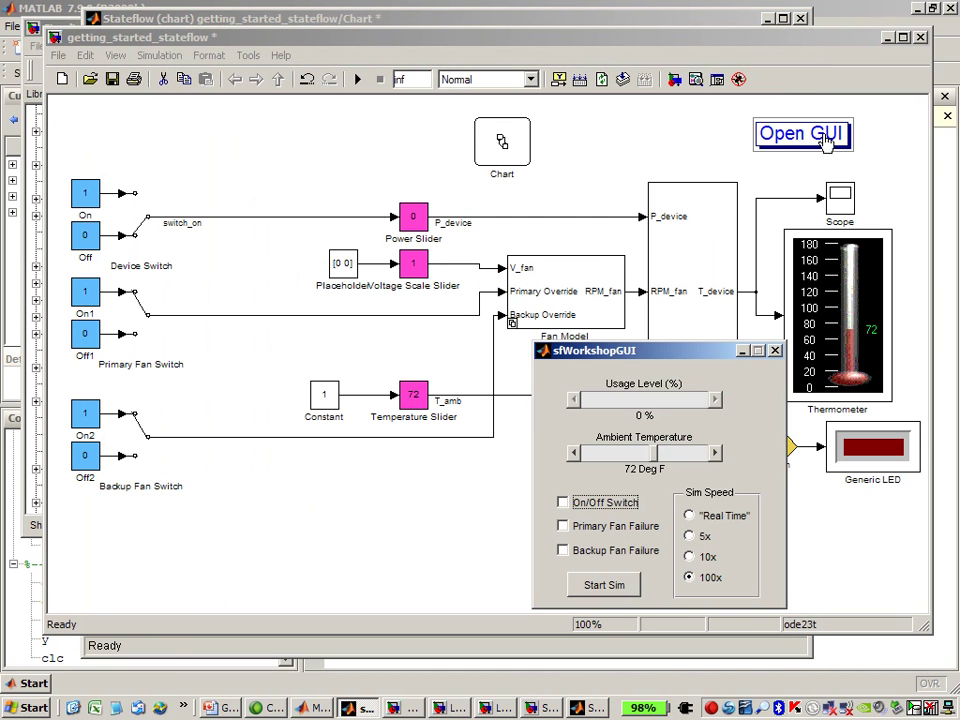
left_click(618, 587)
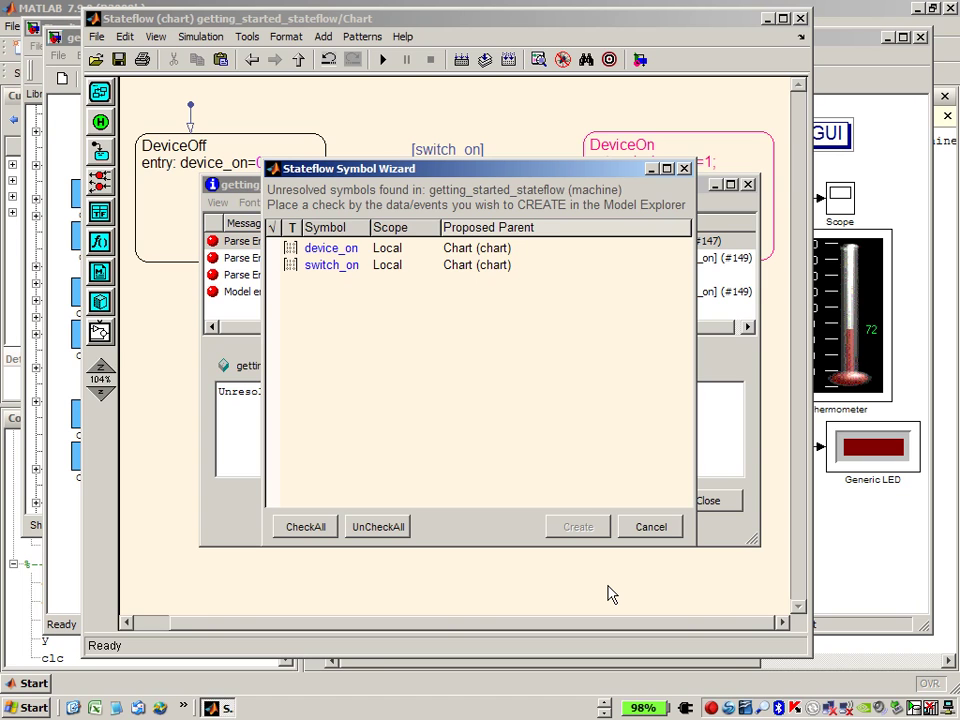
left_click(889, 185)
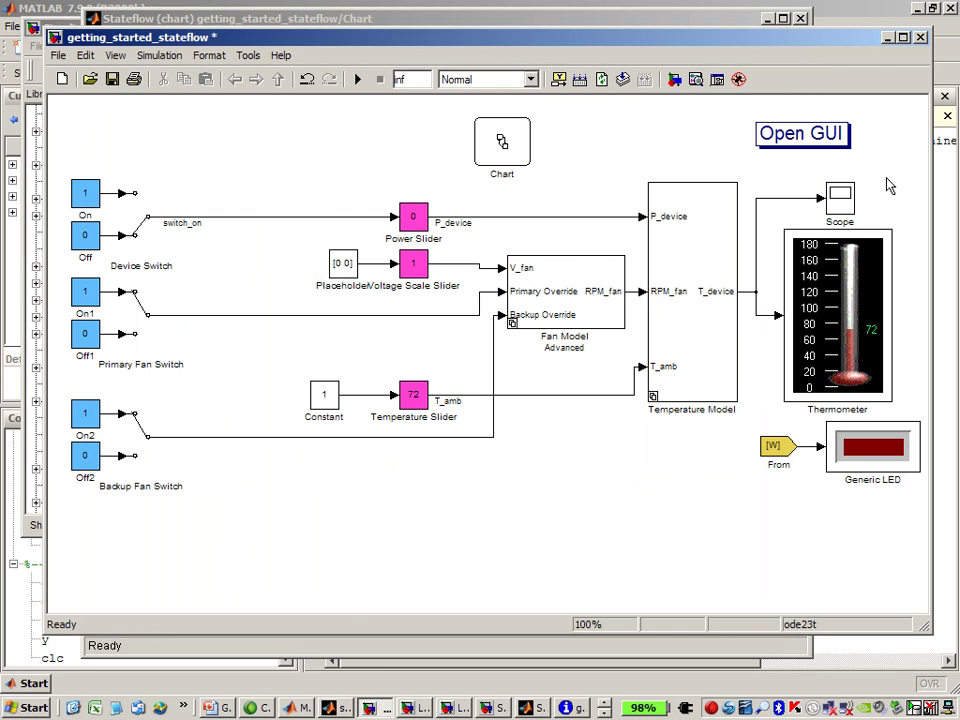
left_click_drag(514, 156, 318, 166)
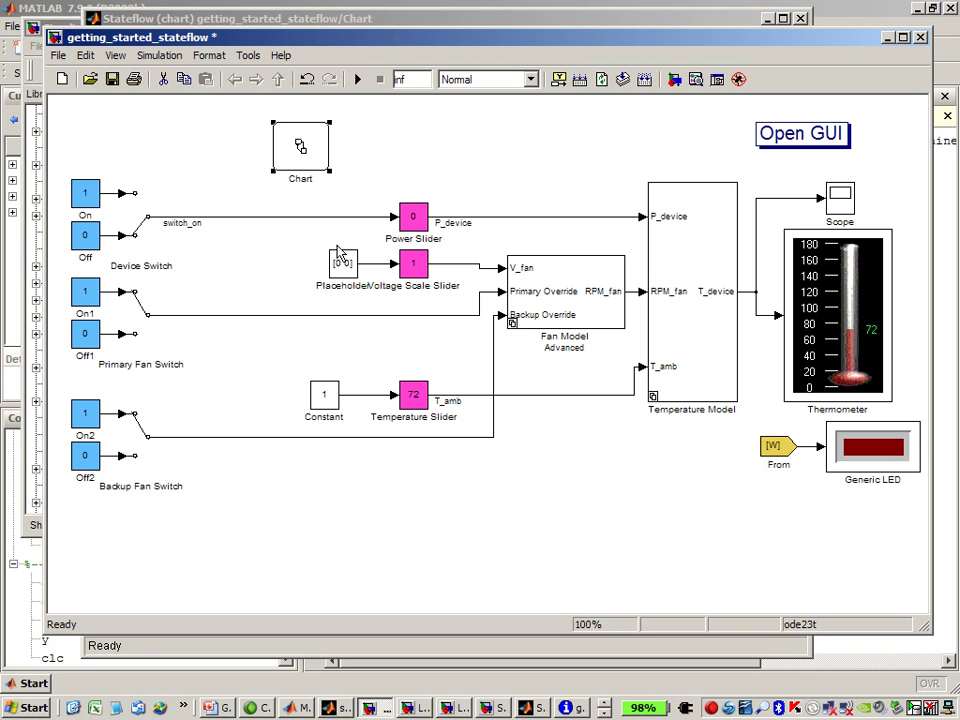
- Bring back the Stateflow Symbol Wizard and mark all unresolved symbols for creation
left_click(567, 708)
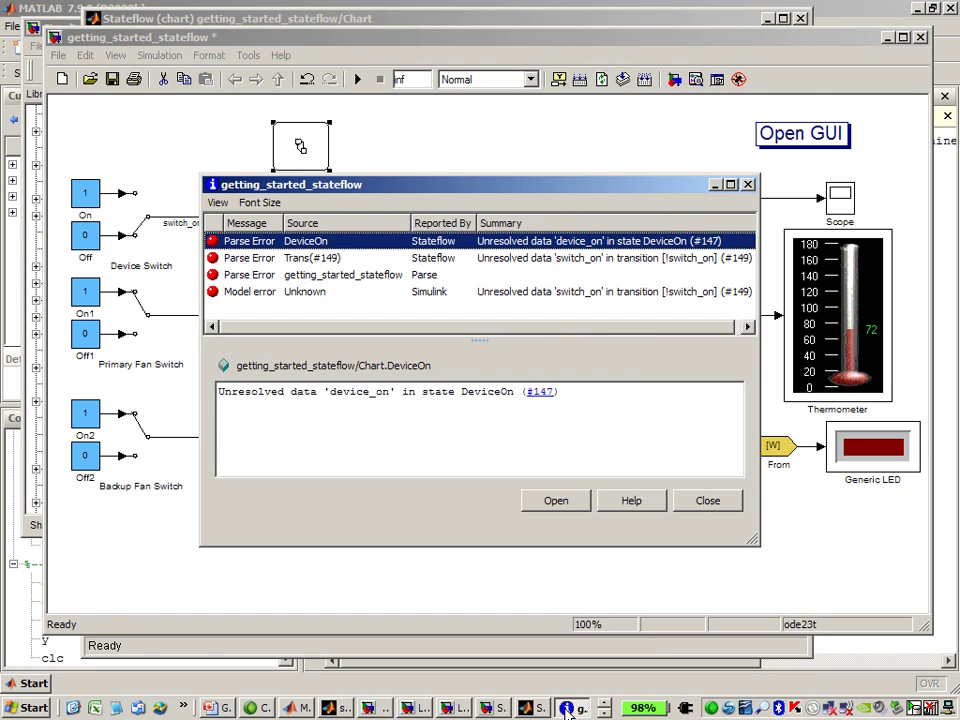
left_click(530, 708)
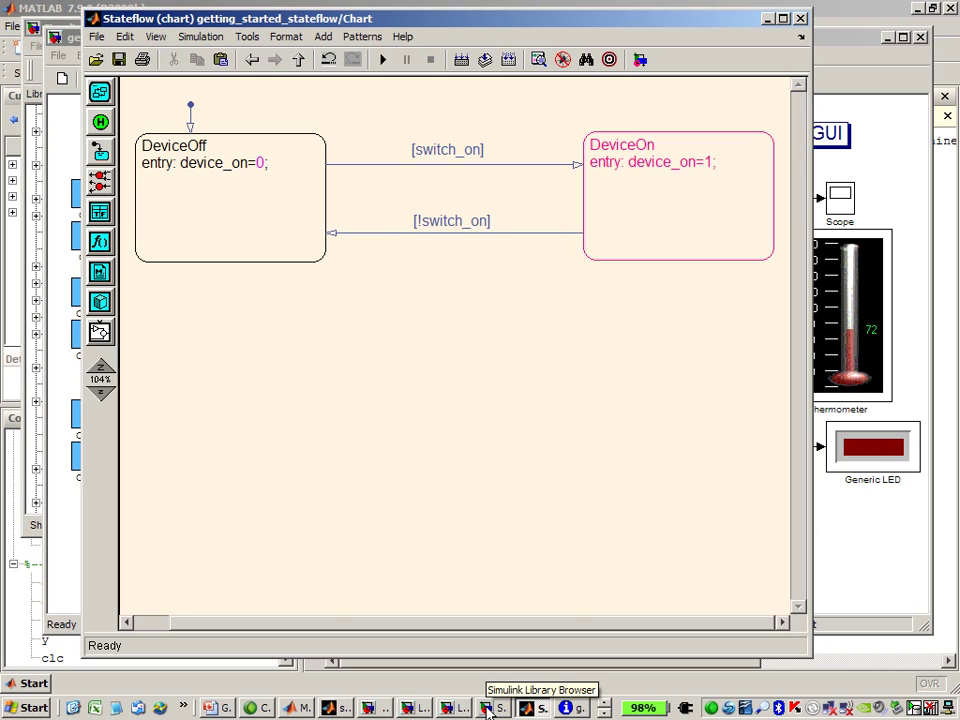
left_click(603, 712)
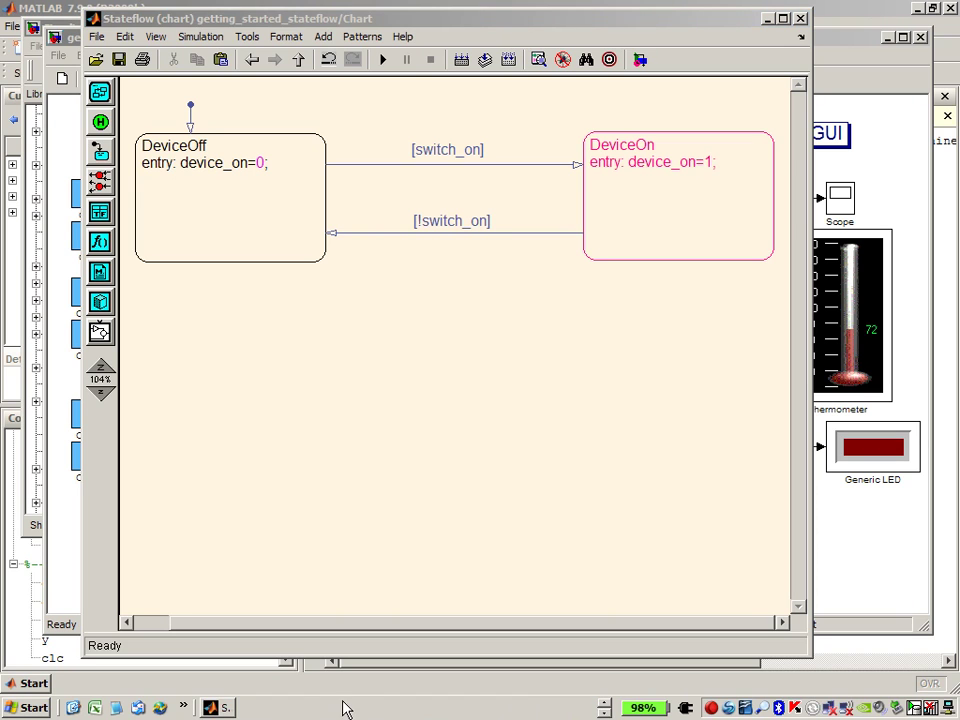
left_click(229, 707)
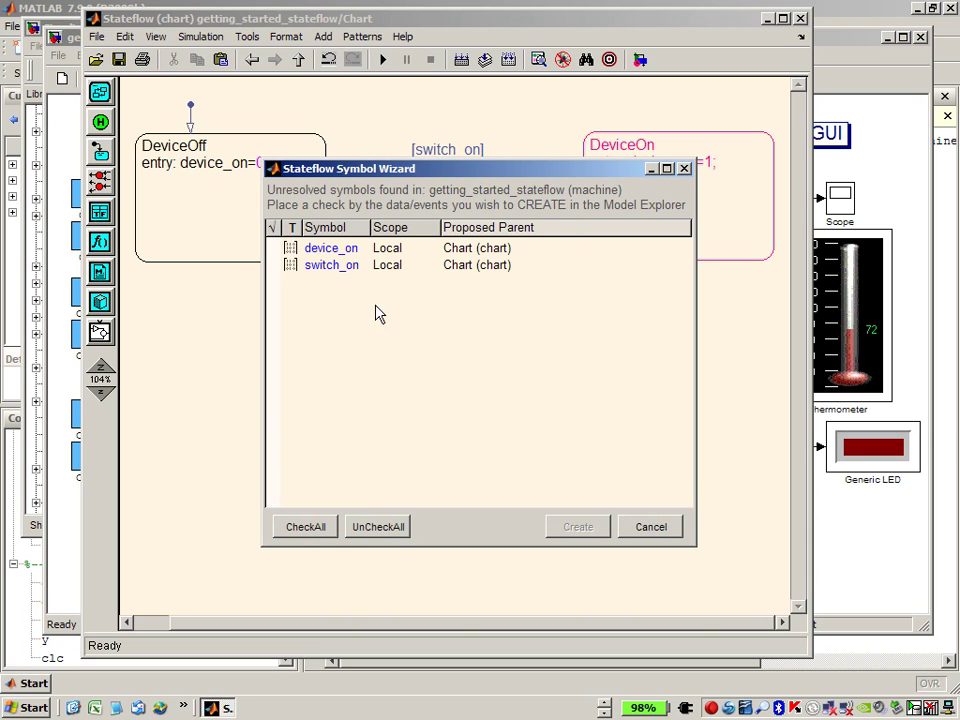
left_click(308, 527)
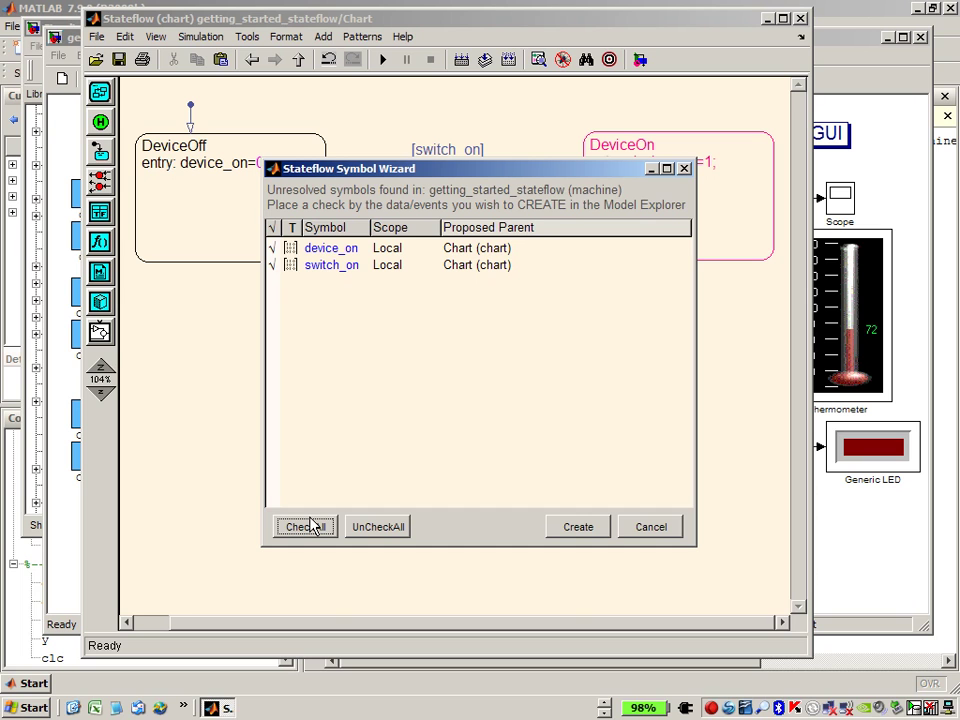
- Set the scope of device_on to Output and of switch_on to Input, and create both symbols
left_click_drag(500, 178, 531, 302)
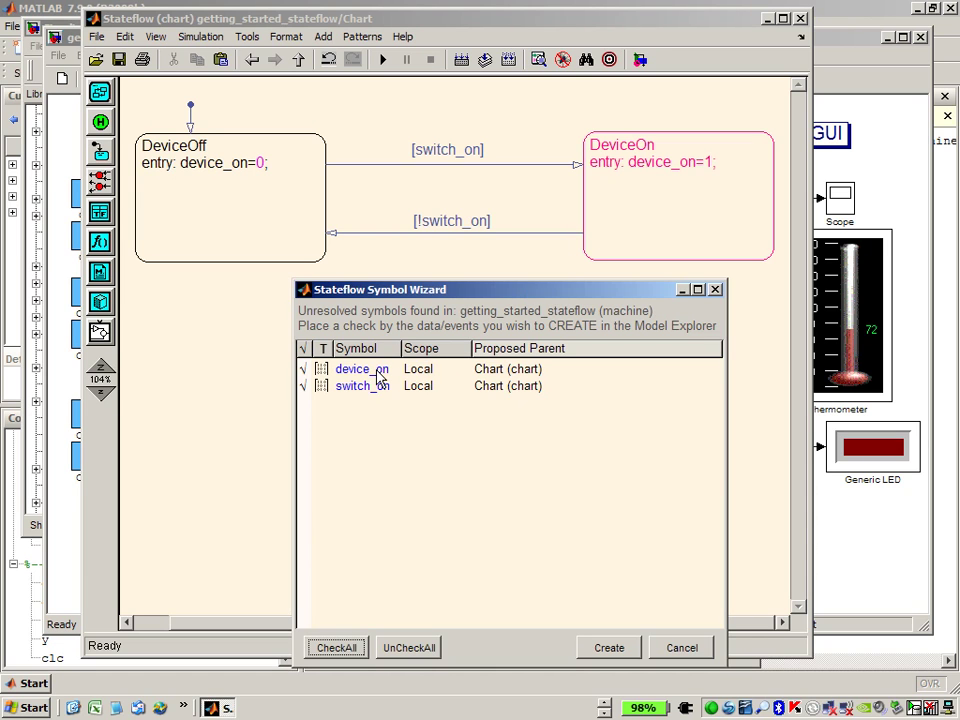
left_click(434, 371)
left_click(434, 371)
left_click(434, 371)
left_click(420, 371)
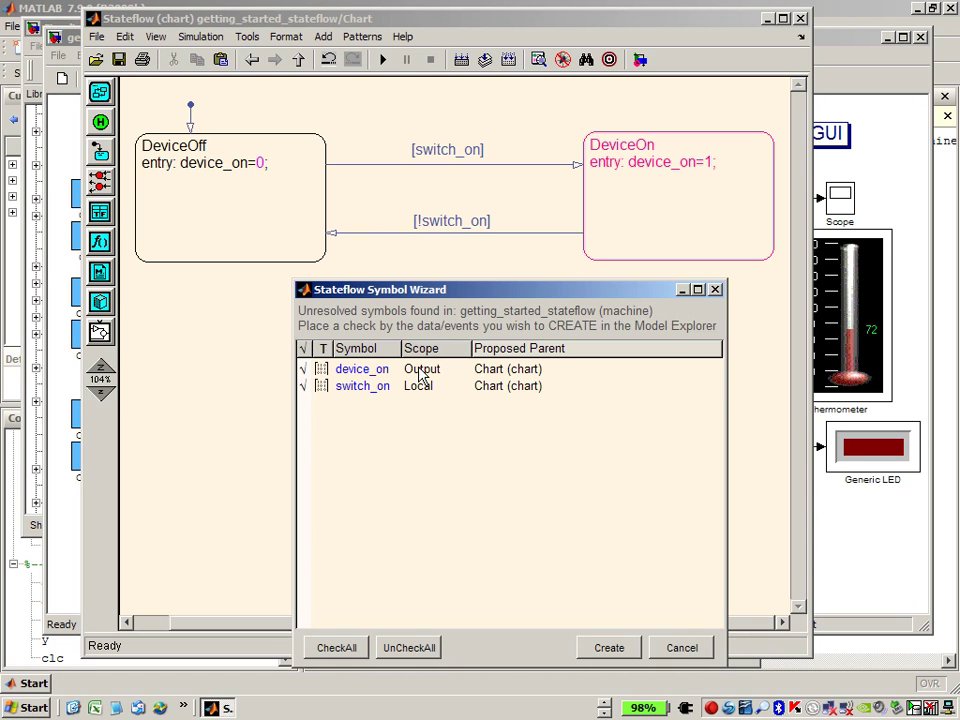
left_click(416, 388)
left_click(416, 388)
left_click(416, 388)
left_click(630, 651)
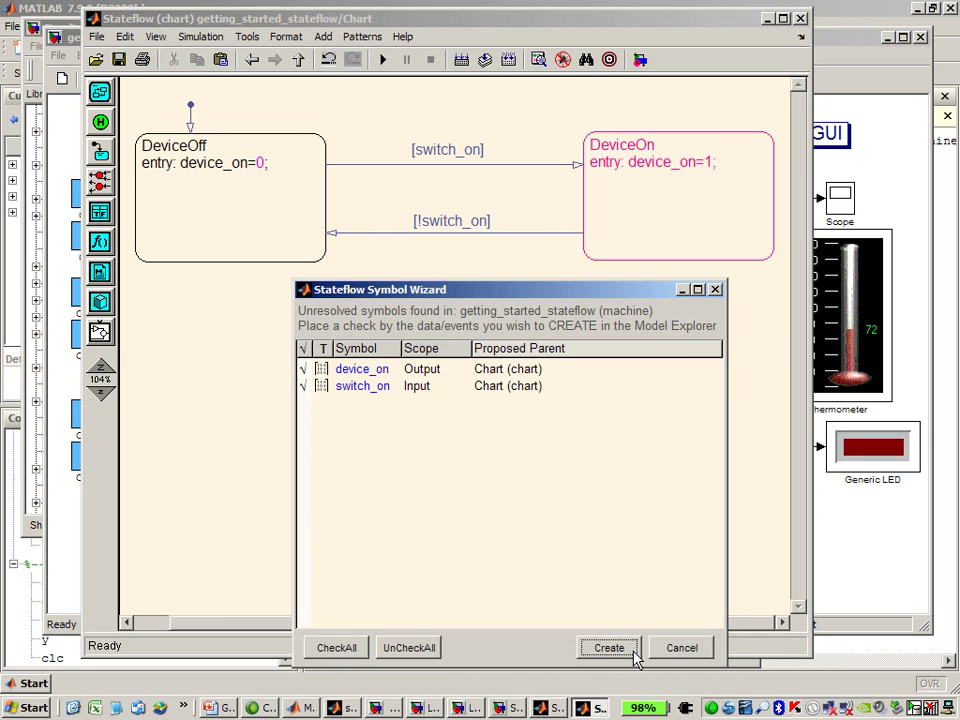
- Enlarge the Chart block and insert it into the switch_on line between the Device Switch and the Power Slider
left_click(879, 167)
left_click(316, 158)
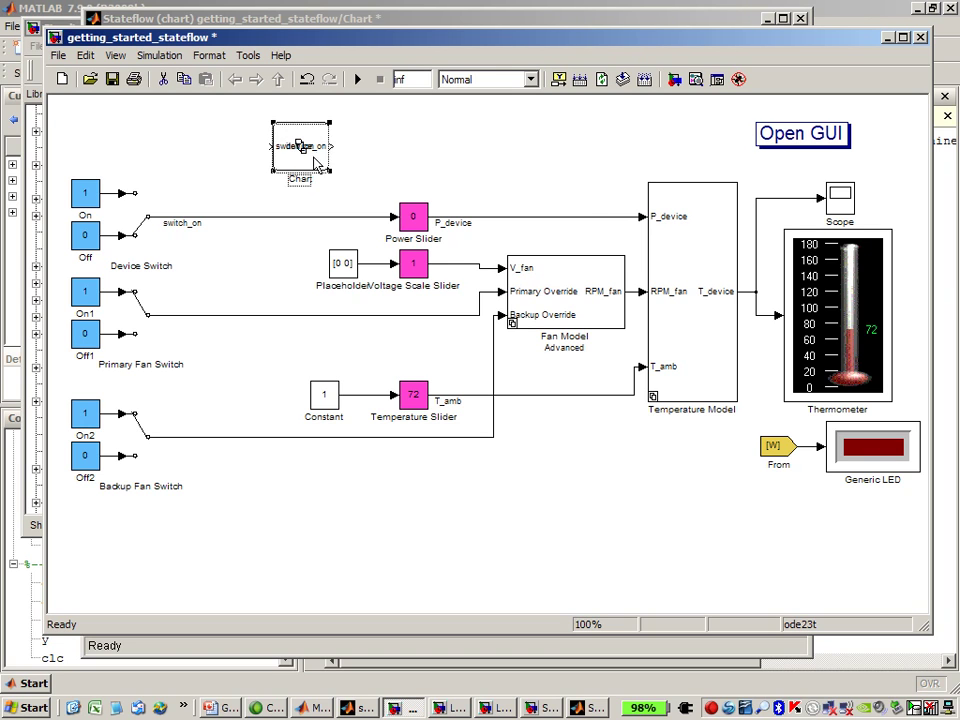
left_click_drag(329, 171, 333, 235)
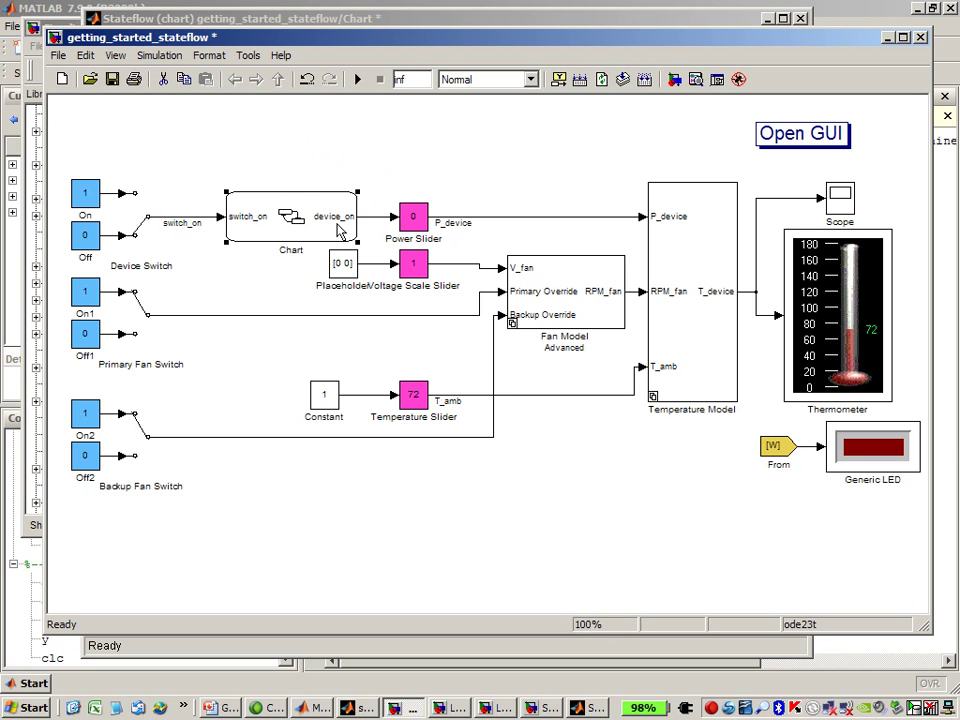
left_click(410, 132)
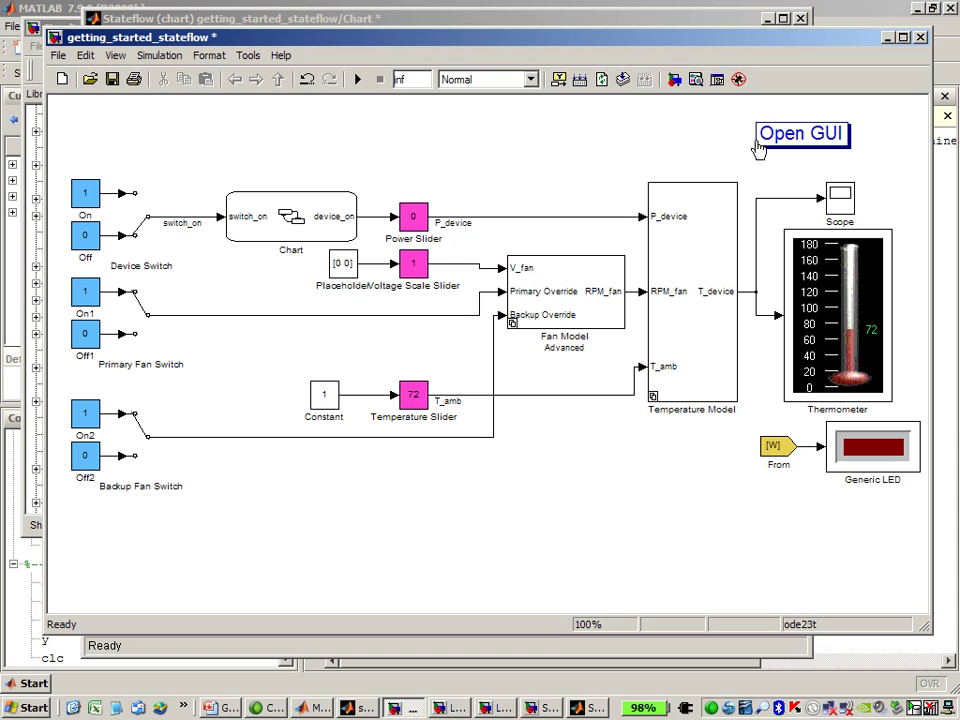
- Start the simulation from the model's GUI and open the Chart block to watch its active state
double_click(766, 144)
left_click(610, 586)
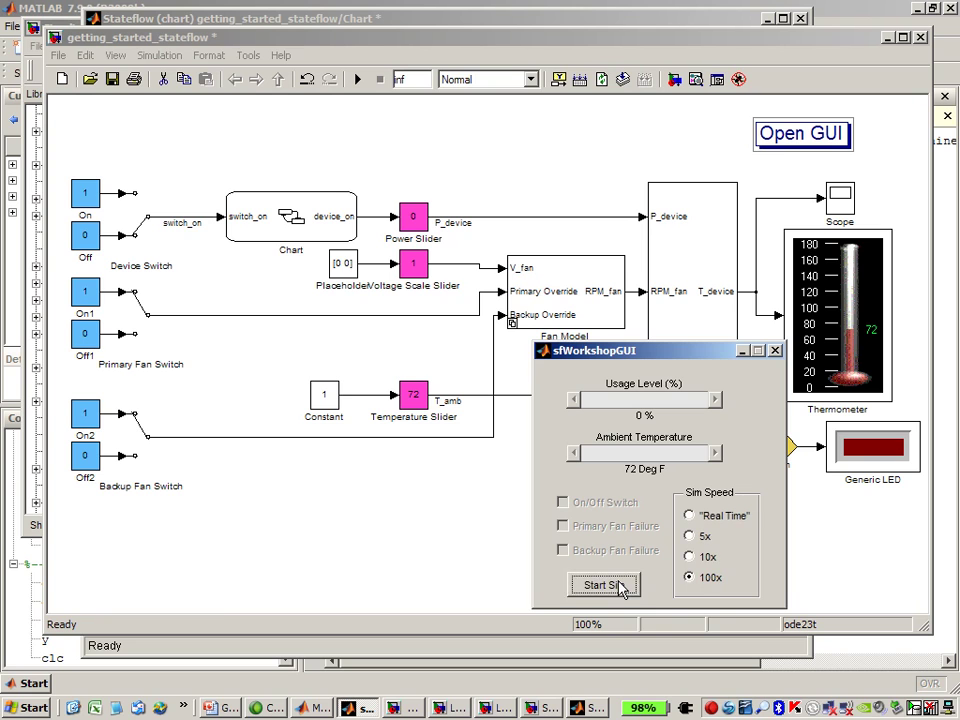
left_click(620, 592)
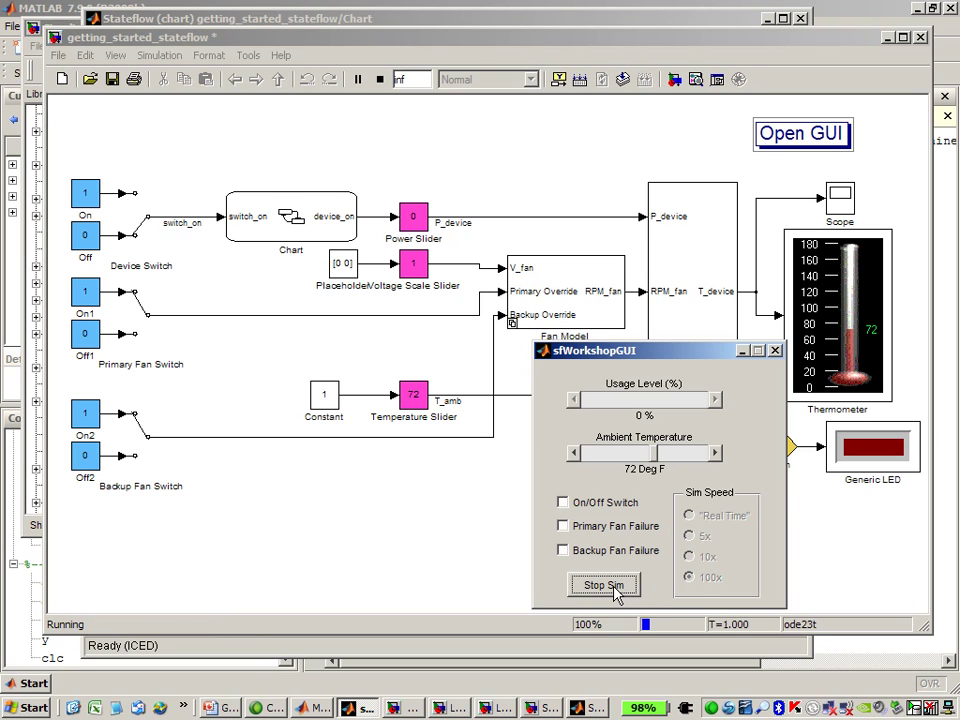
double_click(313, 214)
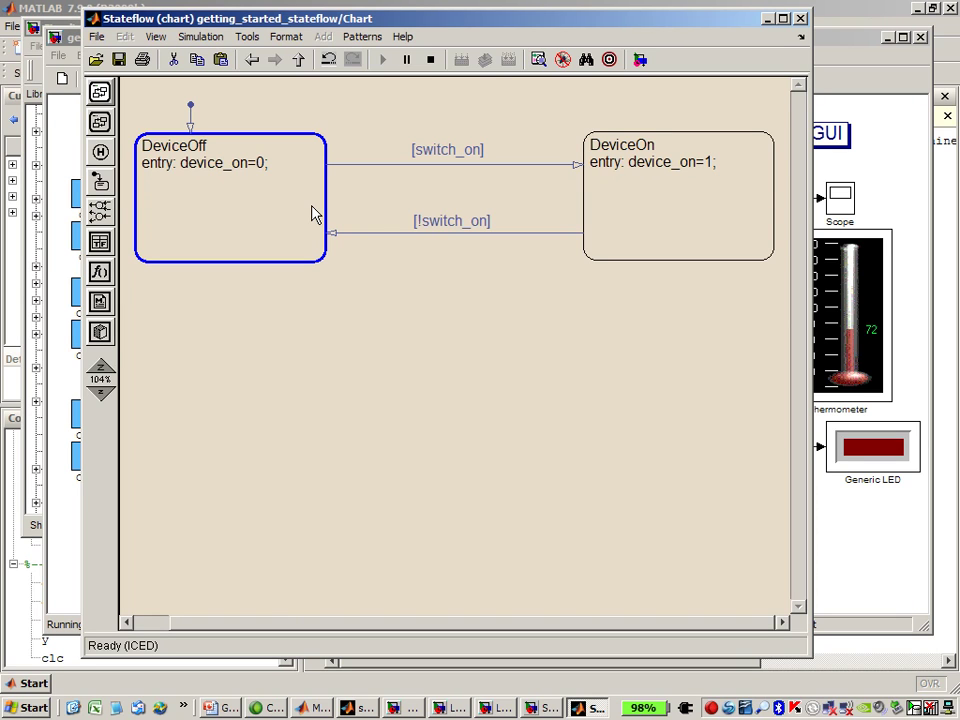
left_click(460, 490)
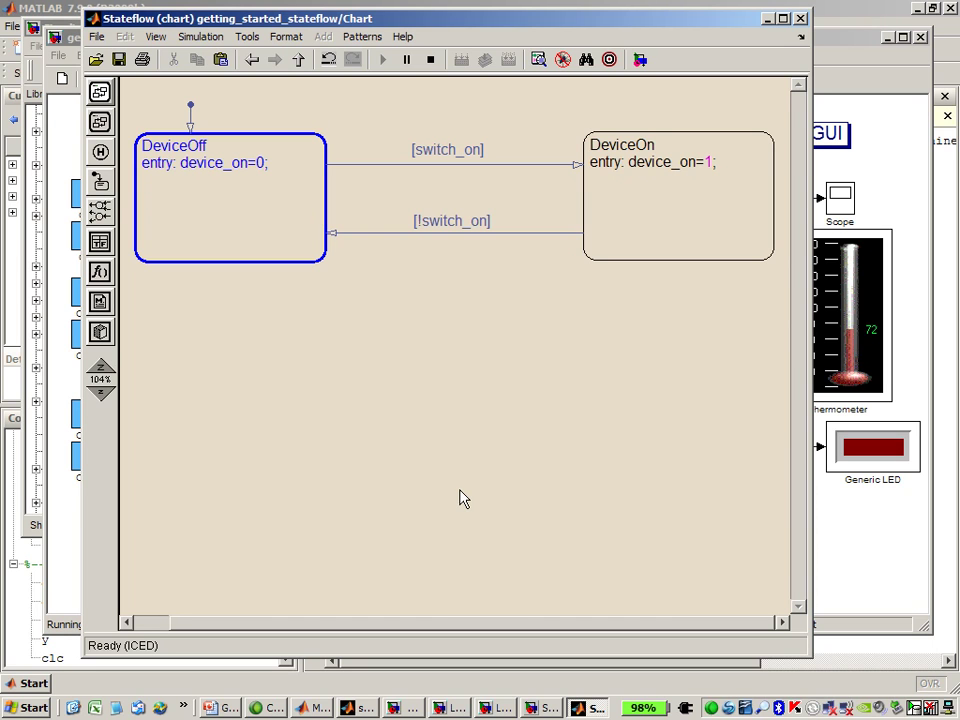
- Toggle the On/Off Switch in the GUI repeatedly to test the transitions between DeviceOff and DeviceOn
left_click(362, 708)
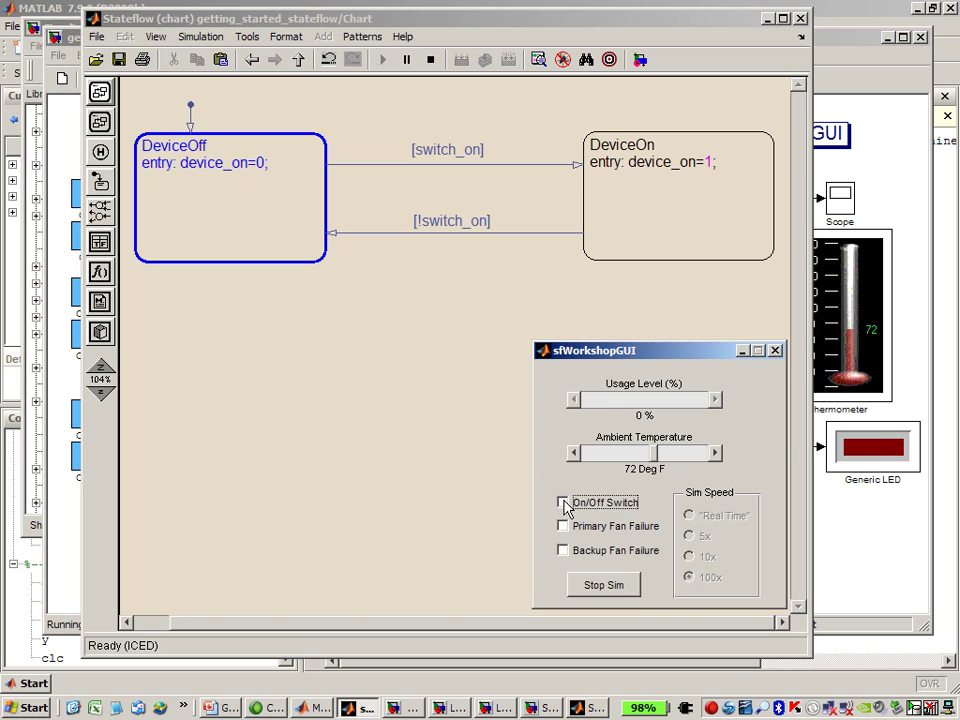
left_click(563, 503)
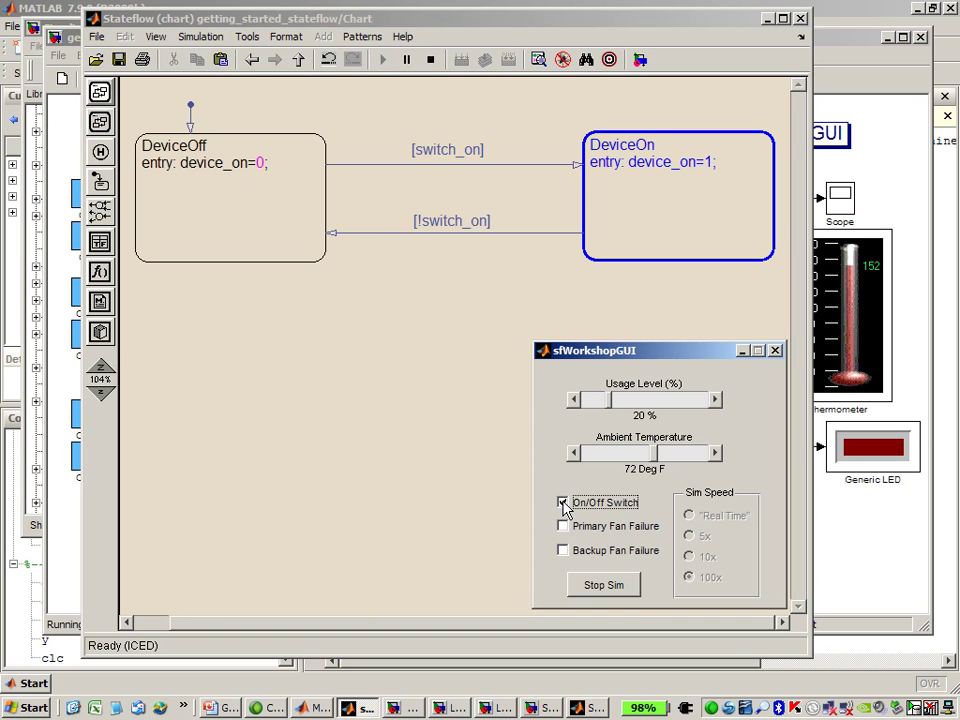
left_click(563, 503)
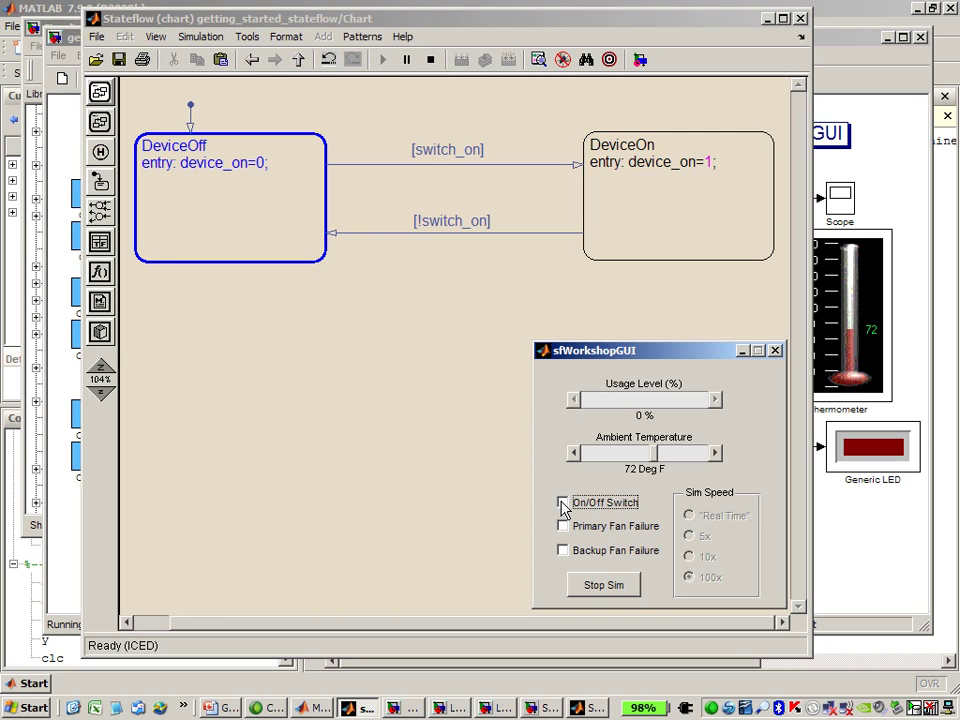
left_click(563, 503)
left_click(563, 503)
left_click(563, 503)
left_click(563, 503)
left_click(562, 503)
- Check the running model with the device switched on, stop the simulation and return to the chart
left_click(873, 530)
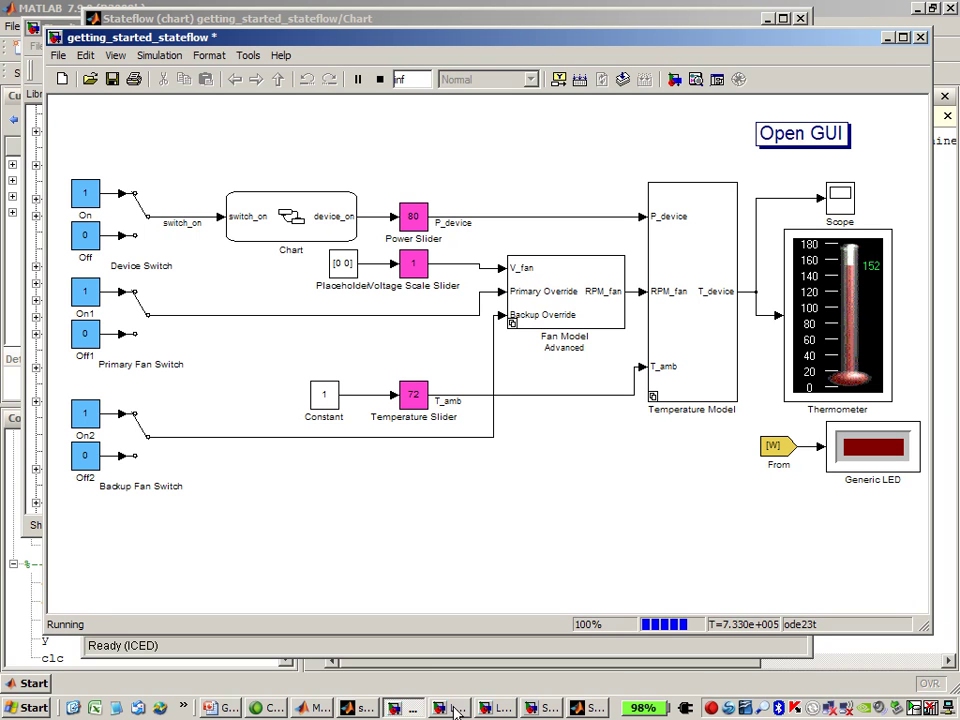
left_click(590, 707)
left_click(562, 502)
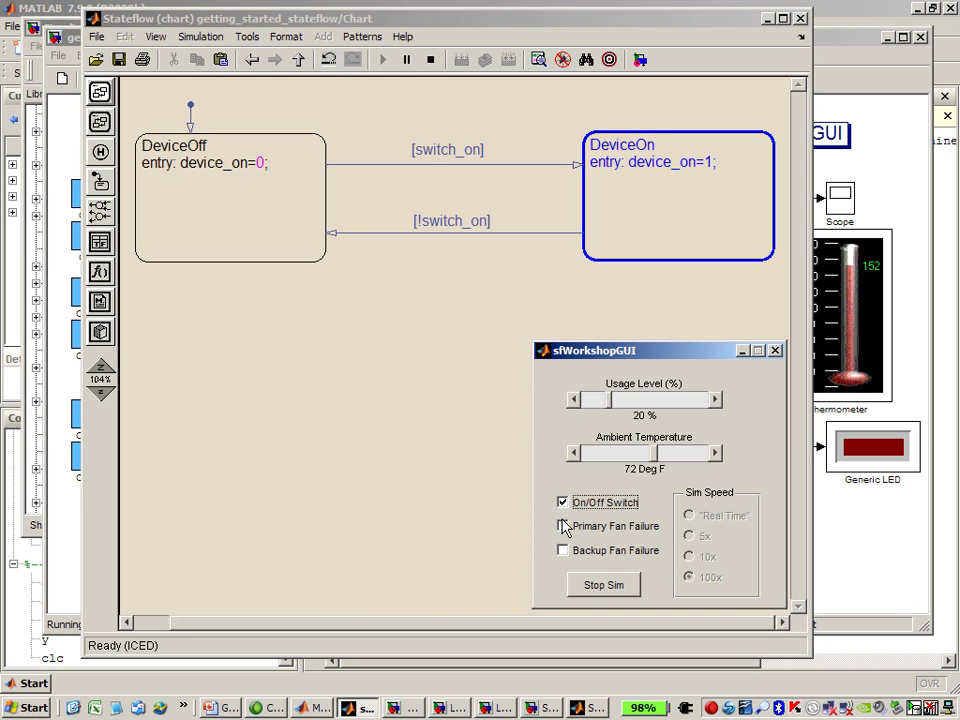
left_click(602, 588)
left_click(442, 287)
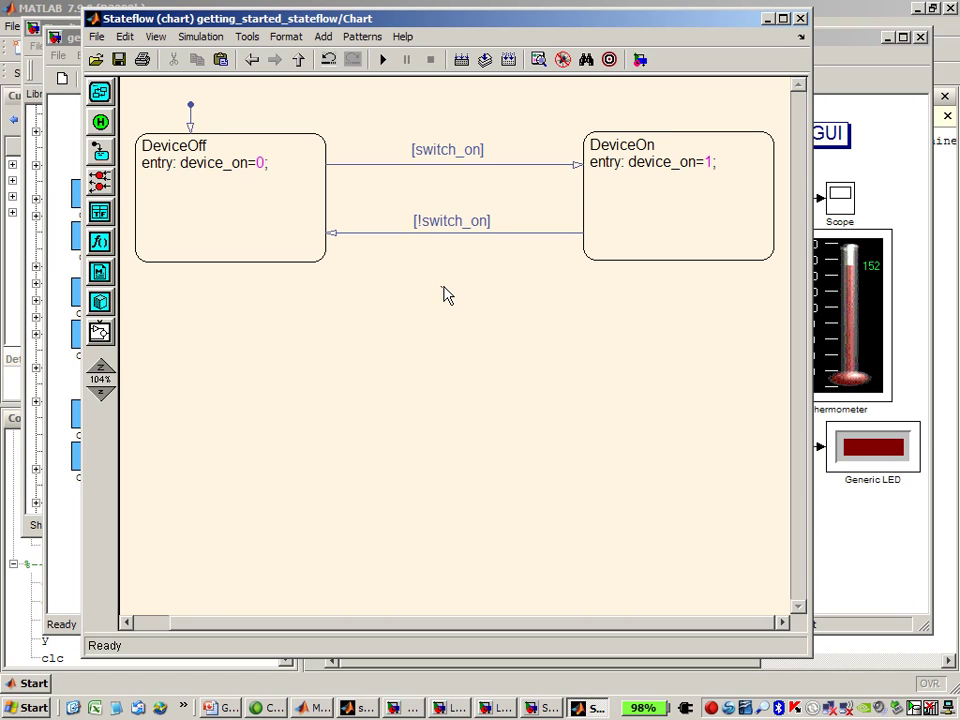
- Extend the DeviceOff-to-DeviceOn condition to [switch_on && isCool(T_device)] and centre the label above its line
left_click(480, 152)
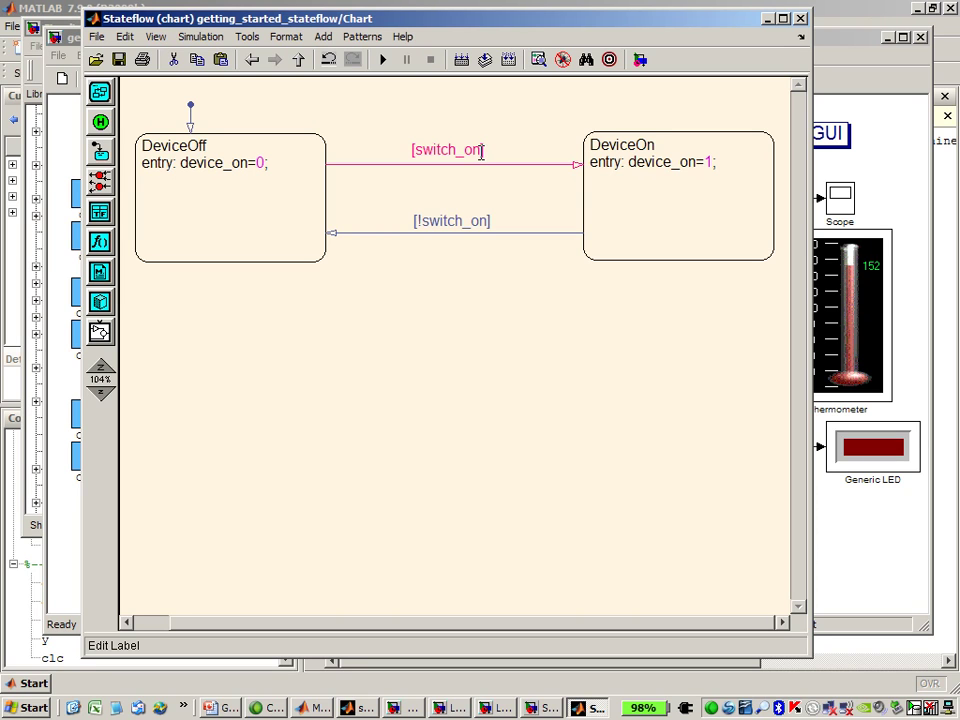
type("&& isCool")
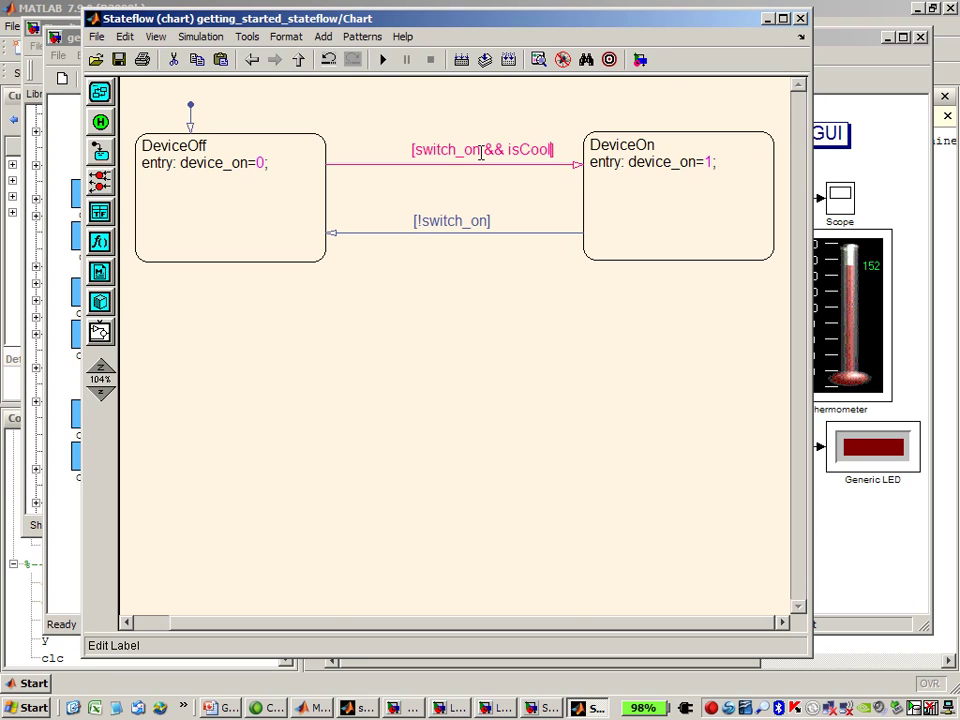
type("(T-del")
key("BackSpace")
key("BackSpace")
key("BackSpace")
key("BackSpace")
type(")_device")
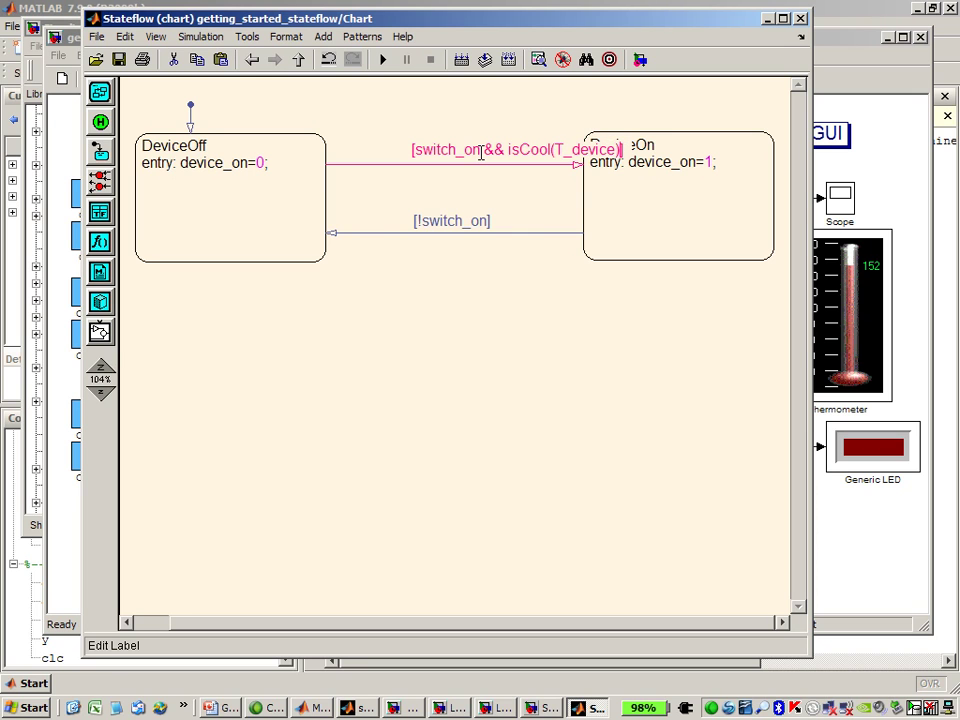
left_click(521, 212)
left_click_drag(521, 141, 456, 144)
- Extend the DeviceOn-to-DeviceOff condition to [!switch_on || !isCool(T_device)] and centre the label above its line
left_click(487, 220)
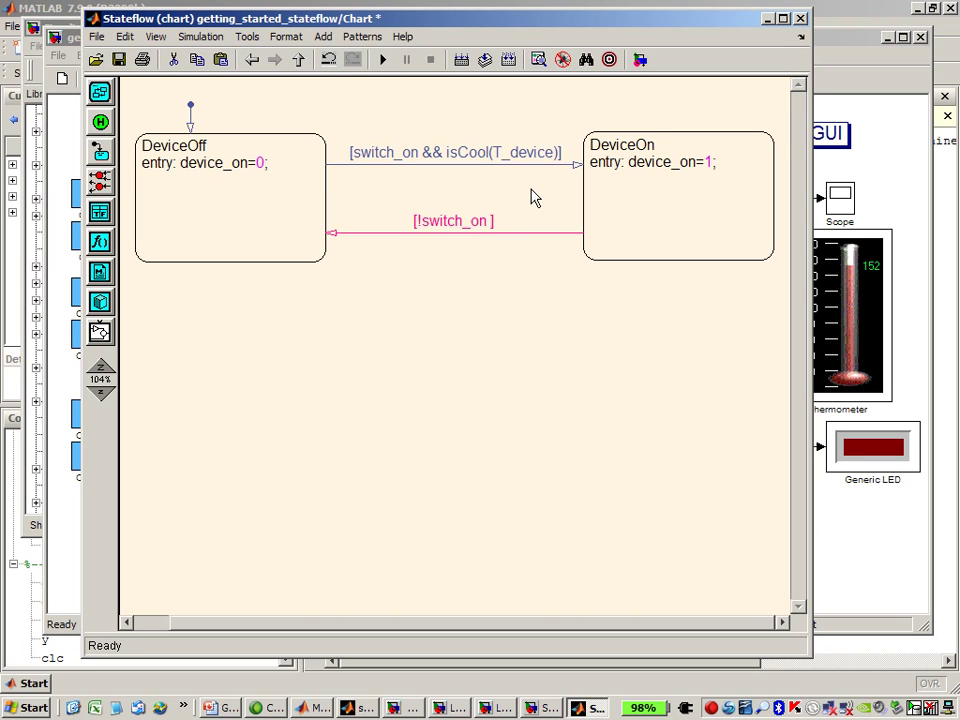
type("||")
type(" isCool")
key("Left")
key("Left")
key("Left")
key("Left")
key("Left")
key("Left")
type("!")
key("Right")
key("Right")
key("Right")
key("Right")
key("Right")
key("Right")
type("(T_device)")
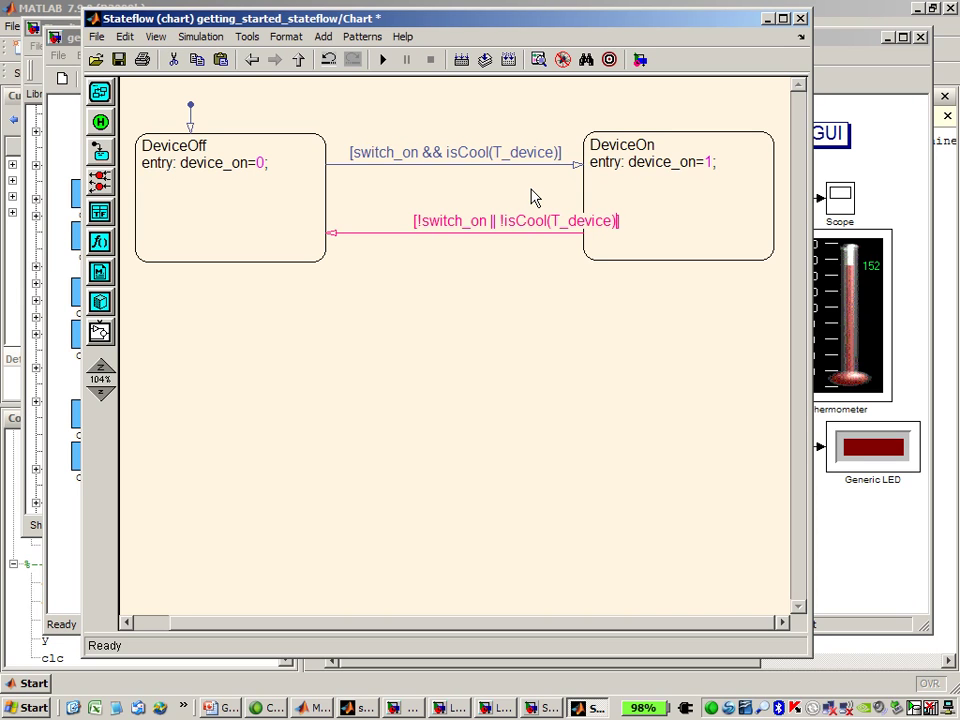
left_click_drag(514, 229, 455, 219)
left_click(456, 274)
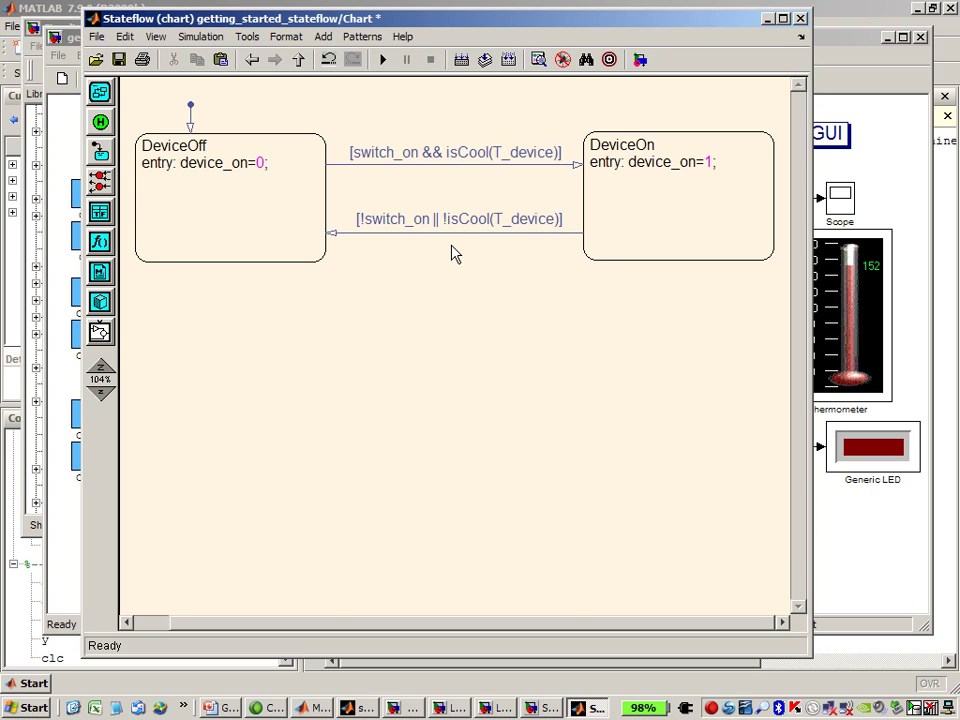
left_click(426, 220)
left_click(446, 308)
- Add an input from Simulink named T_device to the chart, using port 2
left_click(323, 37)
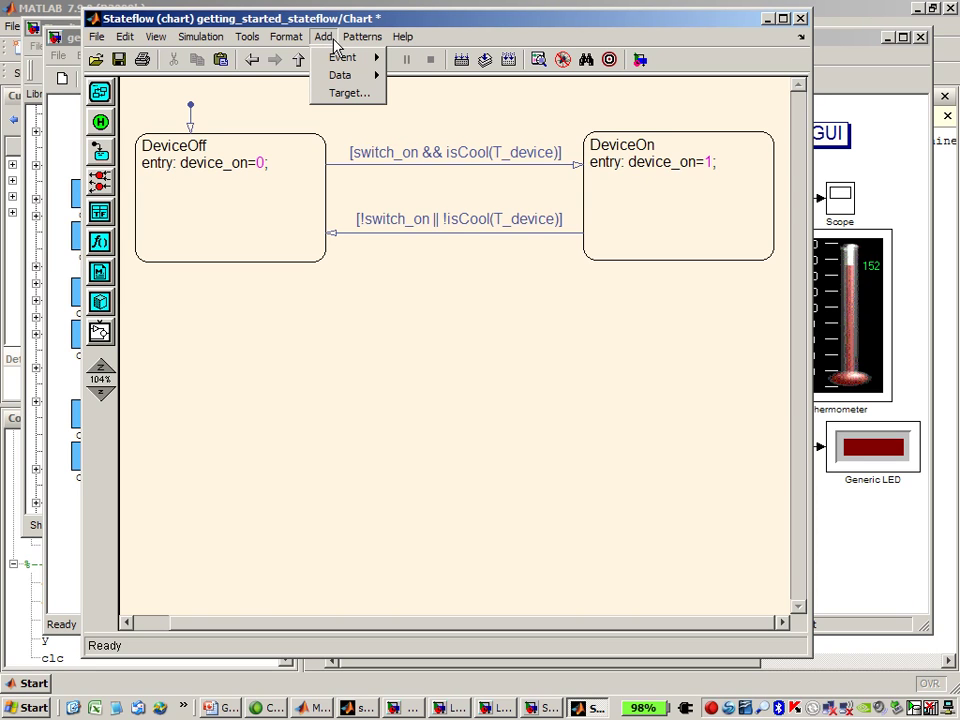
mouse_move(347, 80)
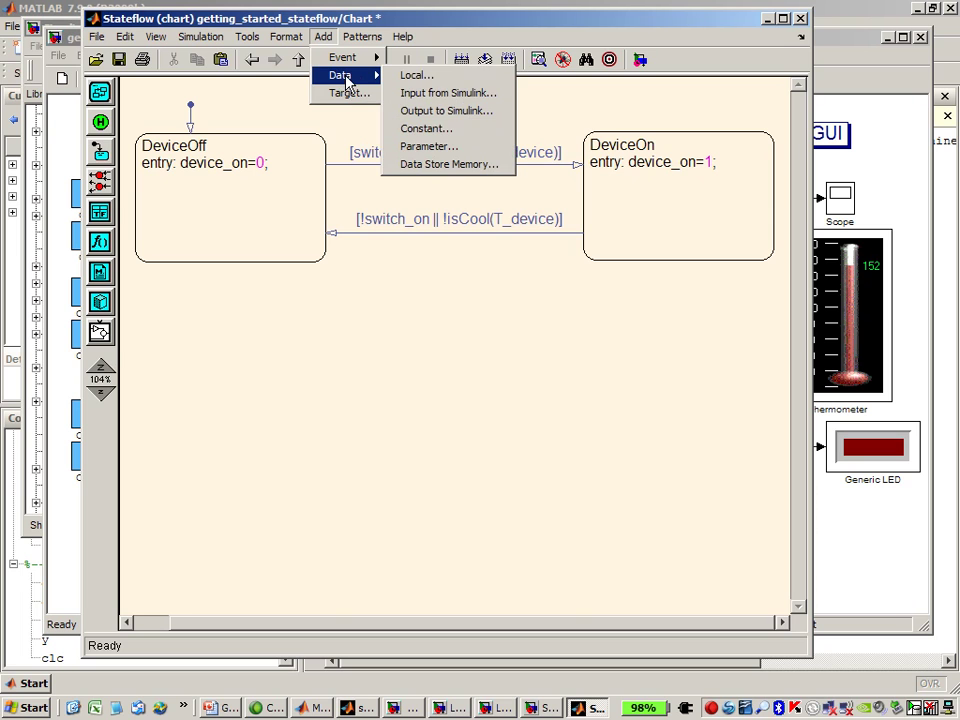
left_click(429, 95)
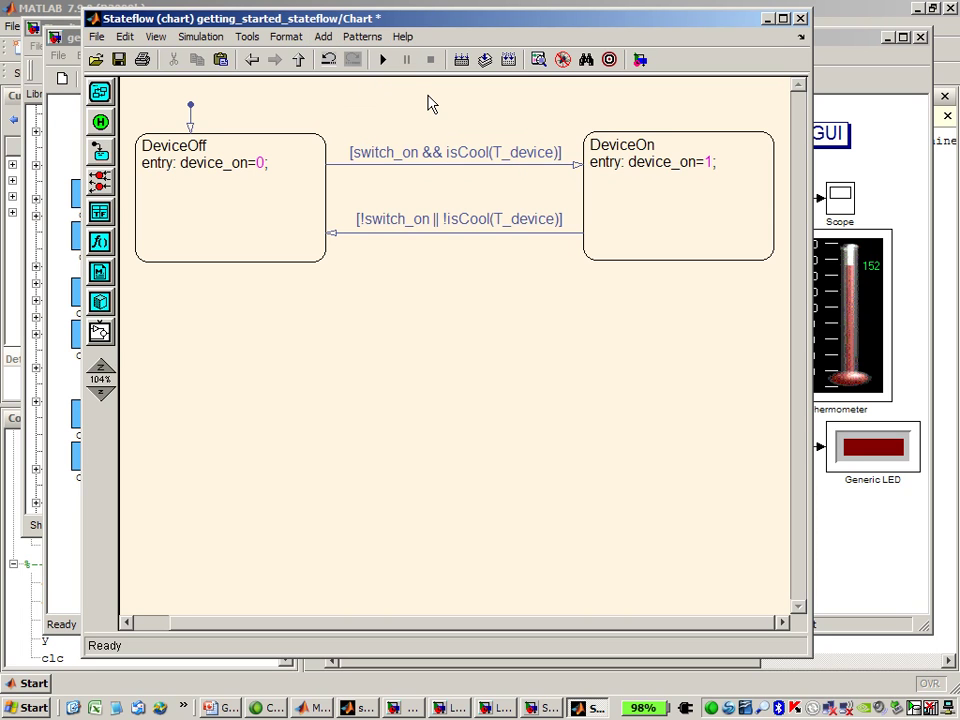
double_click(397, 236)
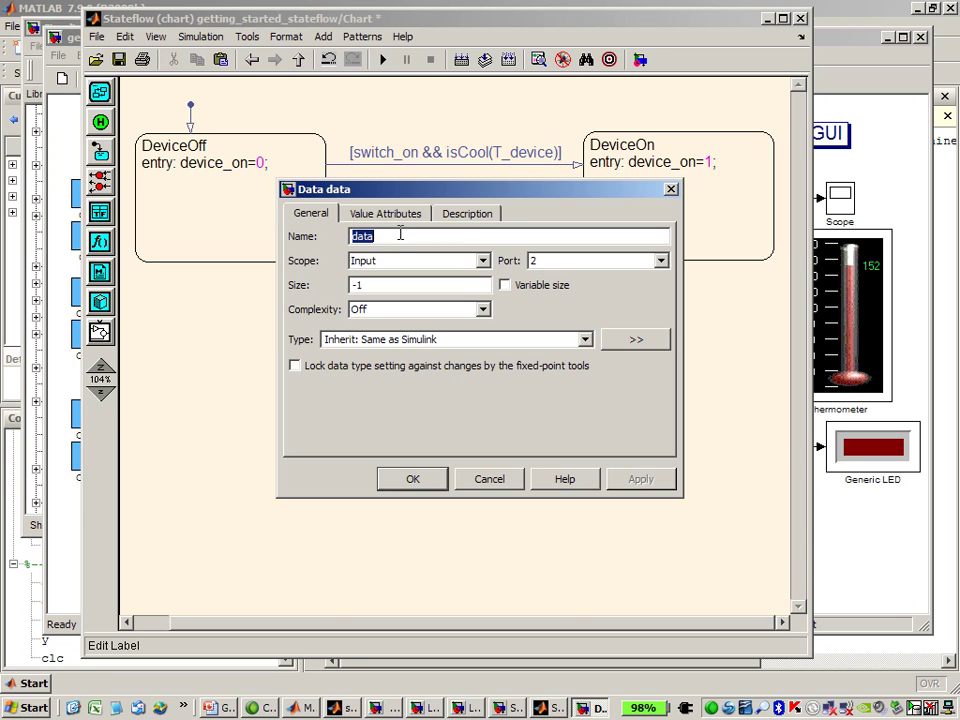
type("T_device")
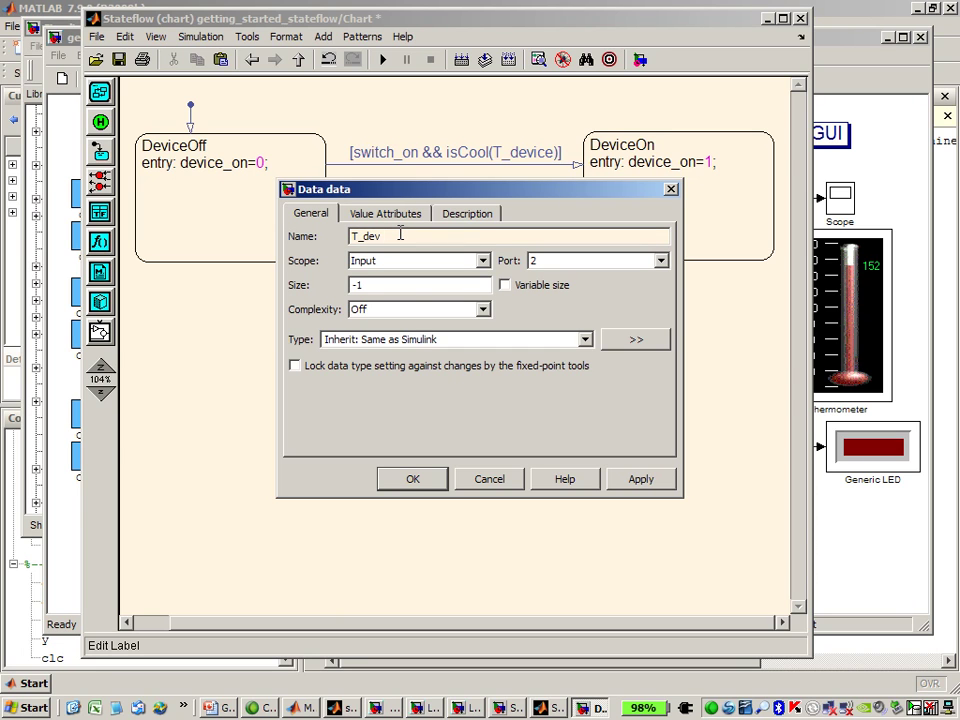
left_click(418, 481)
- Connect the Temperature Model's T_device signal to the Chart block's T_device input and route the line beneath the other blocks
left_click(855, 181)
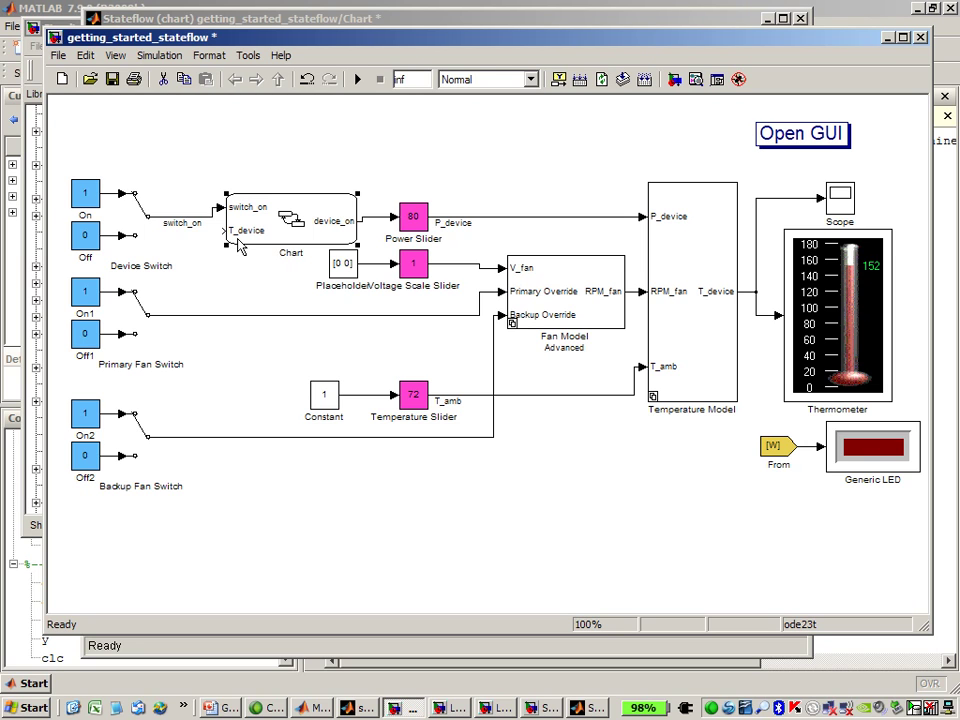
left_click_drag(776, 316, 226, 231)
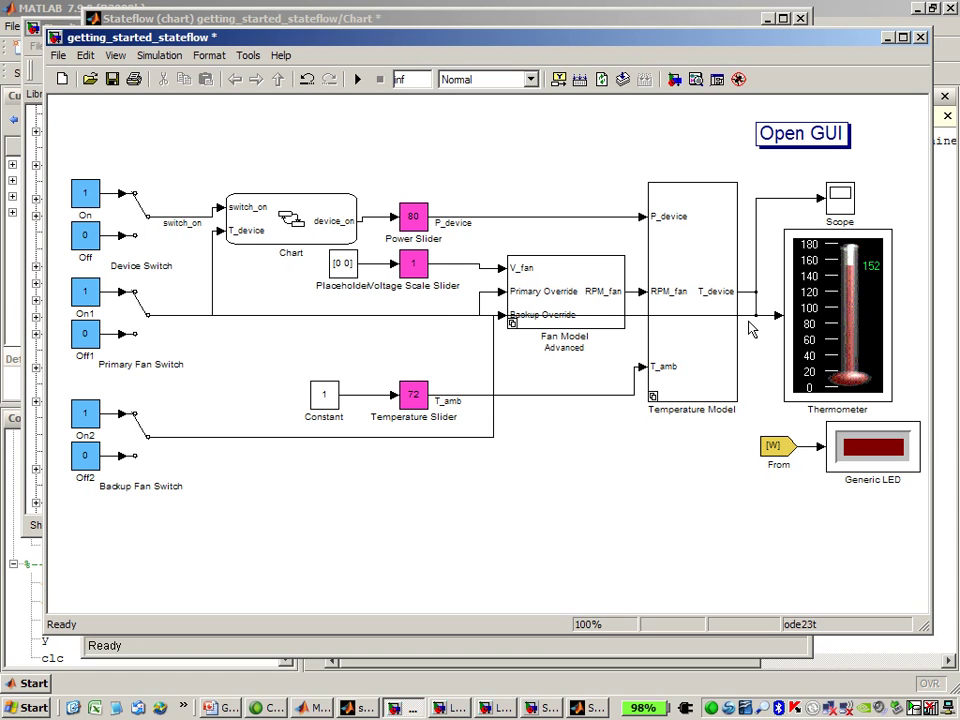
left_click_drag(690, 316, 702, 465)
left_click(658, 519)
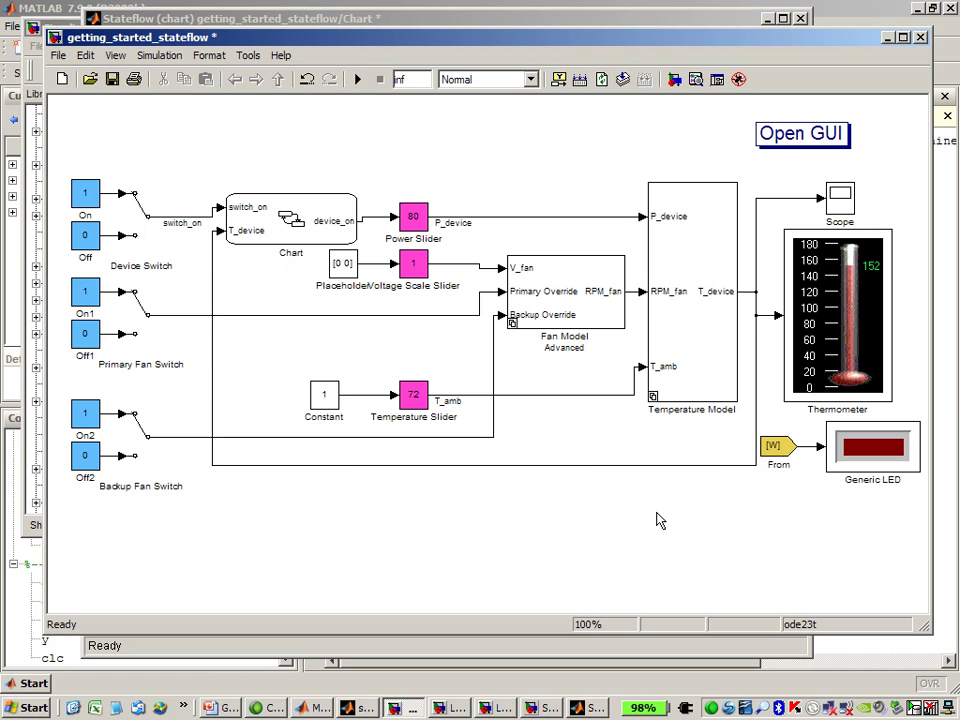
- Add a state named DeviceLogic to the chart and enlarge it to enclose DeviceOff, DeviceOn and their transitions
left_click(400, 20)
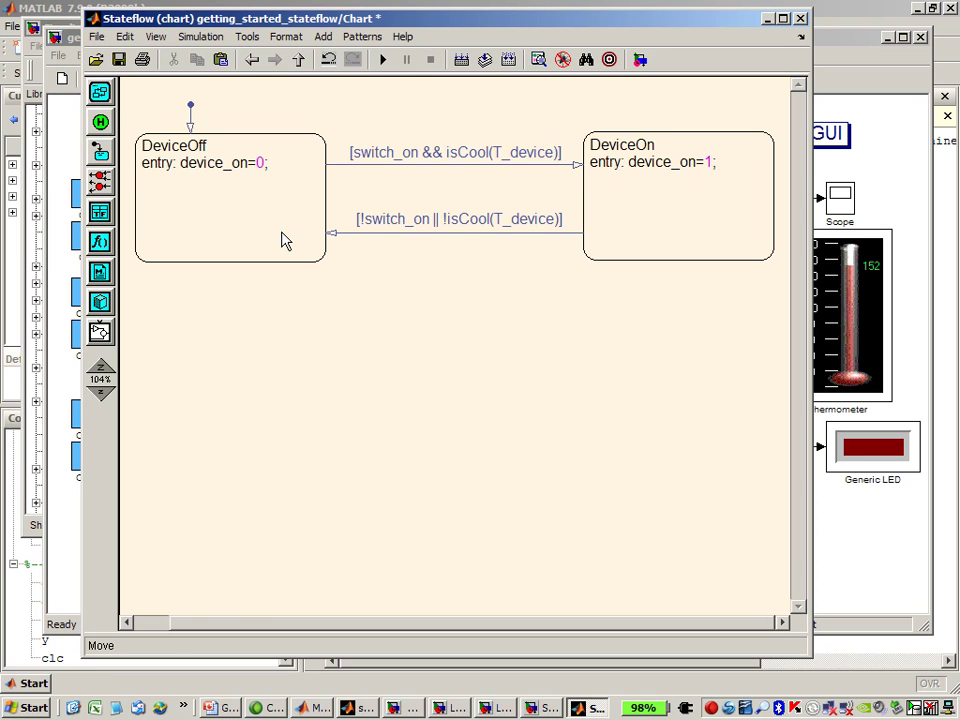
left_click(100, 92)
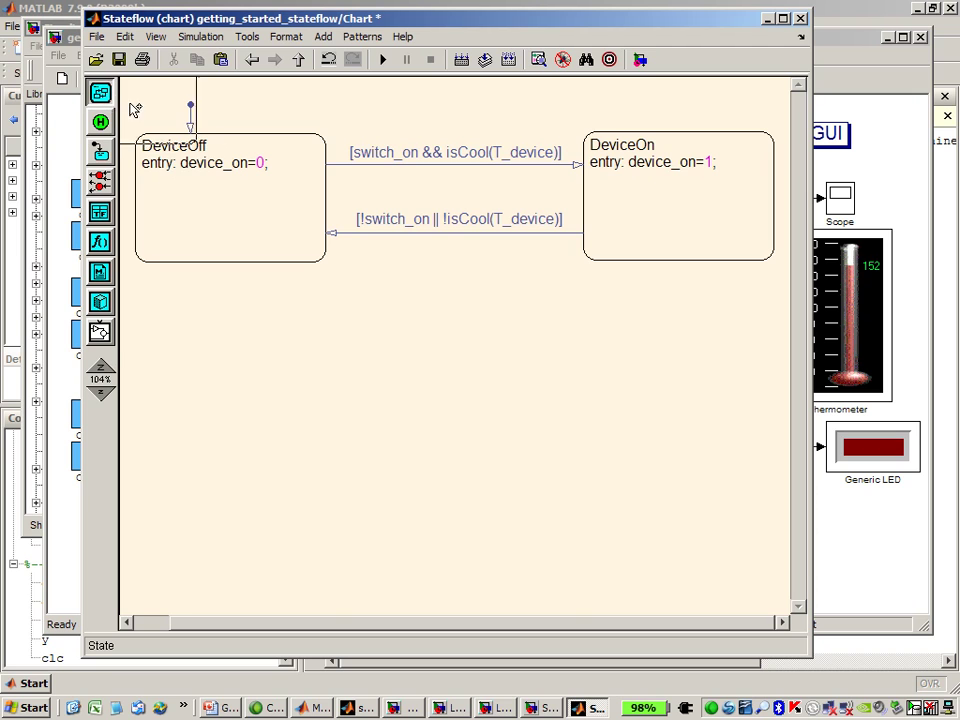
left_click(184, 124)
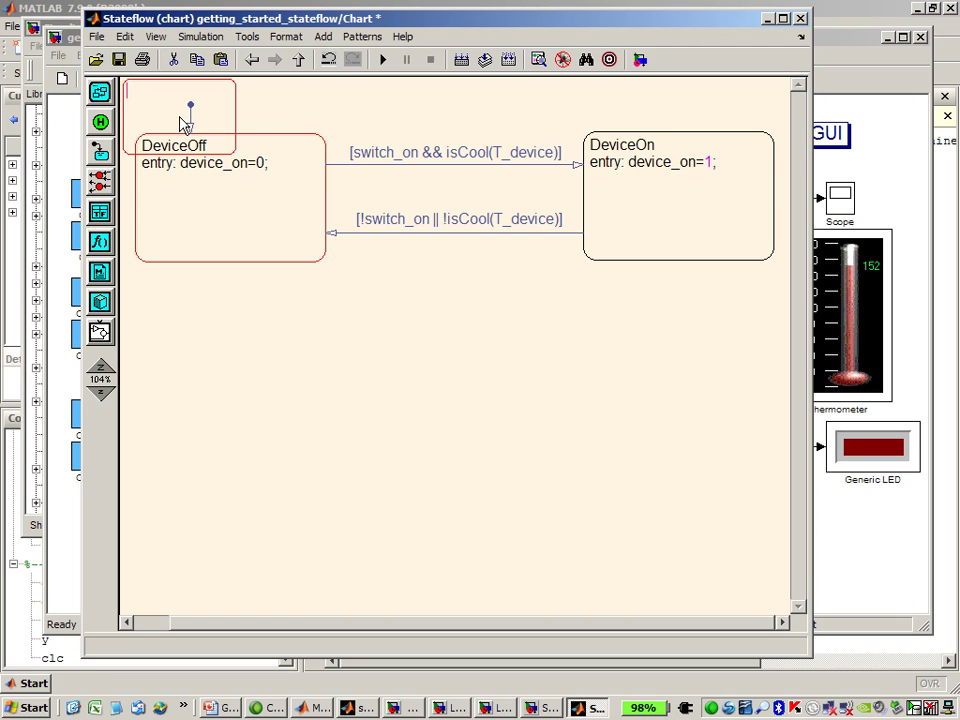
type("DeviceLogic")
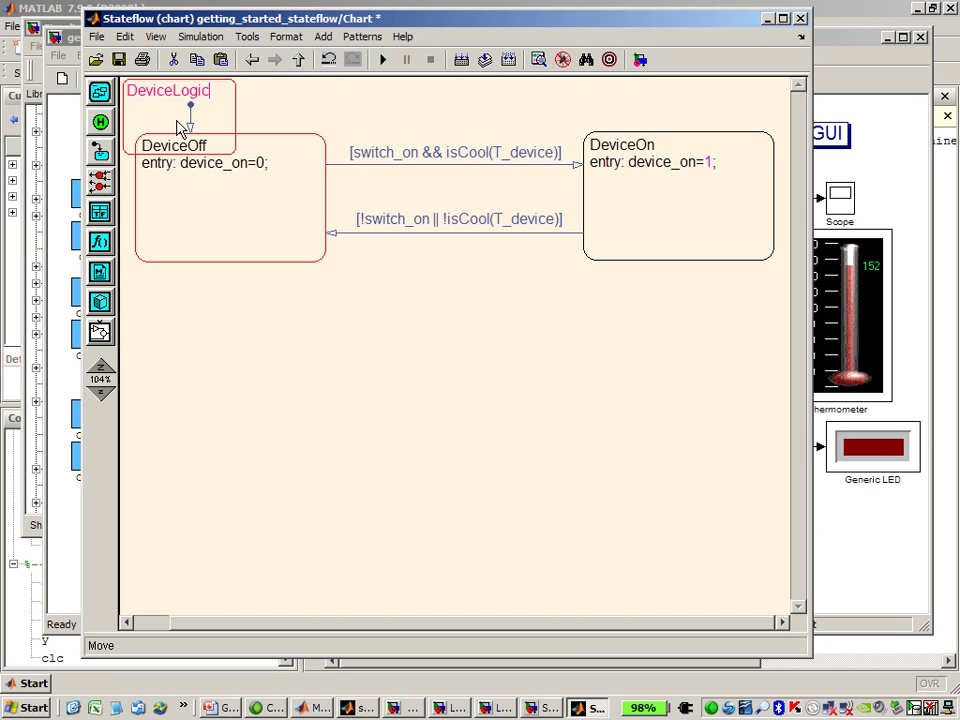
left_click(272, 116)
left_click_drag(235, 148, 780, 281)
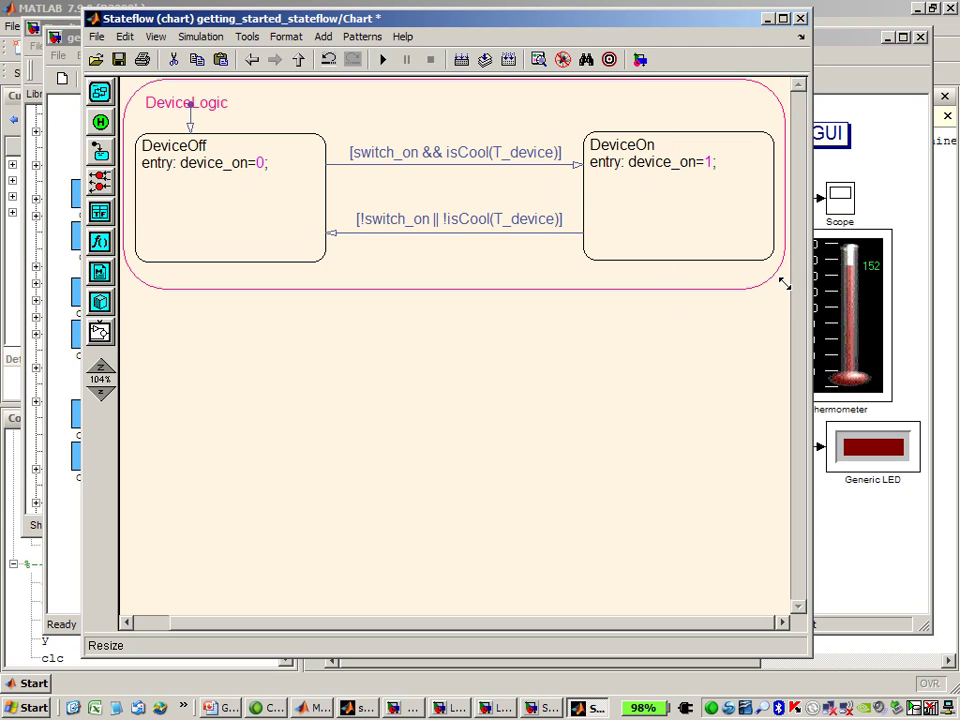
- Shift the DeviceOff and DeviceOn states slightly down inside DeviceLogic to clear its label
left_click(280, 253)
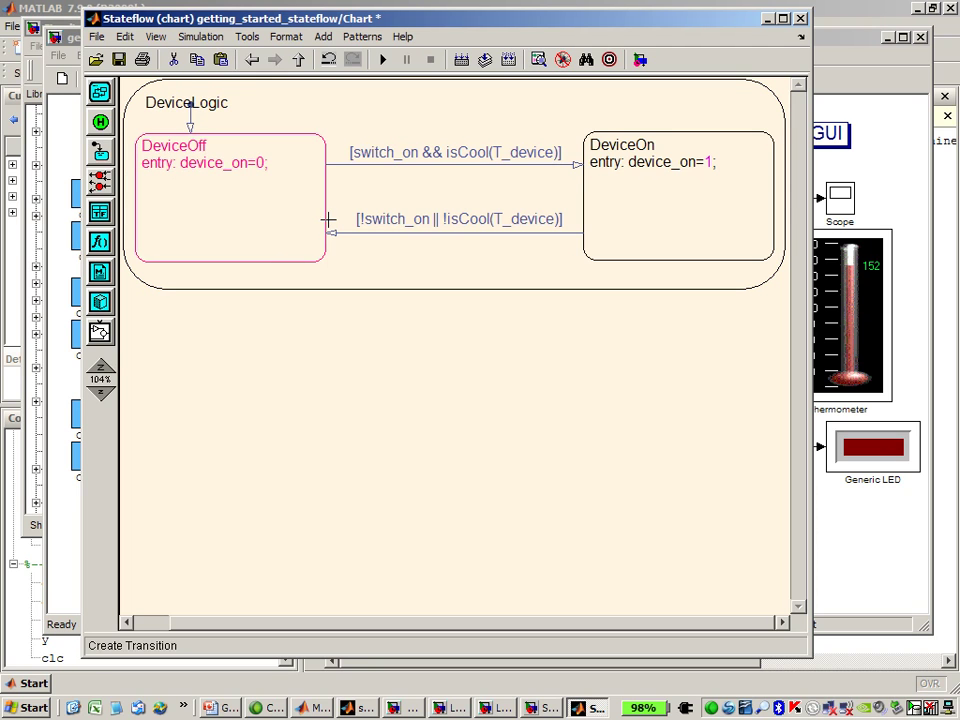
left_click_drag(321, 219, 311, 238)
left_click_drag(628, 236, 626, 242)
- Make the contents of the DeviceLogic state subcharted
left_click(501, 146)
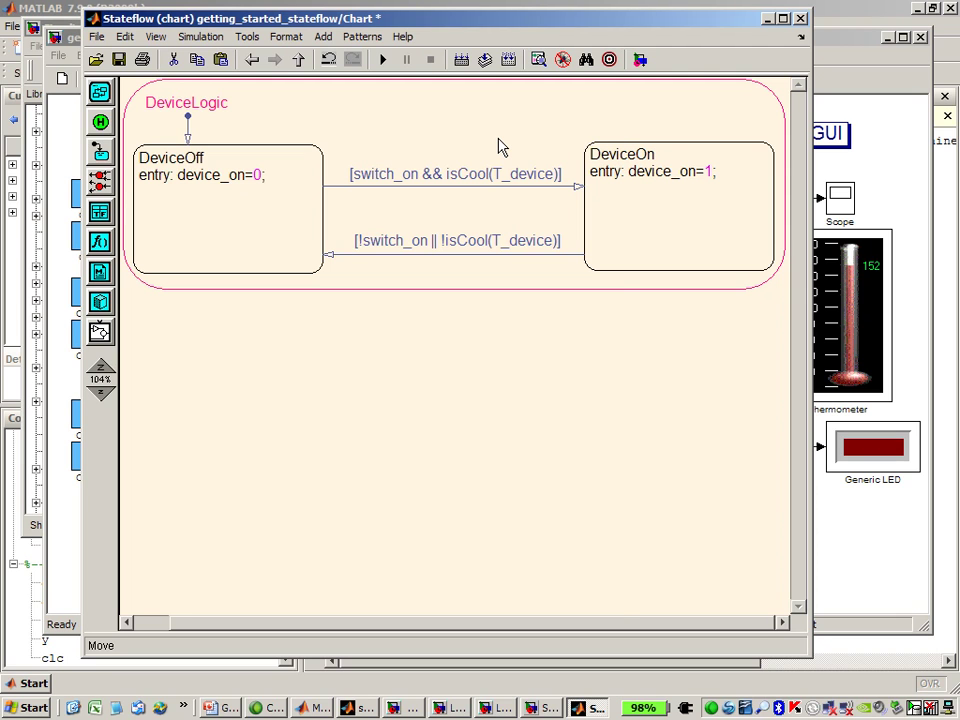
right_click(501, 146)
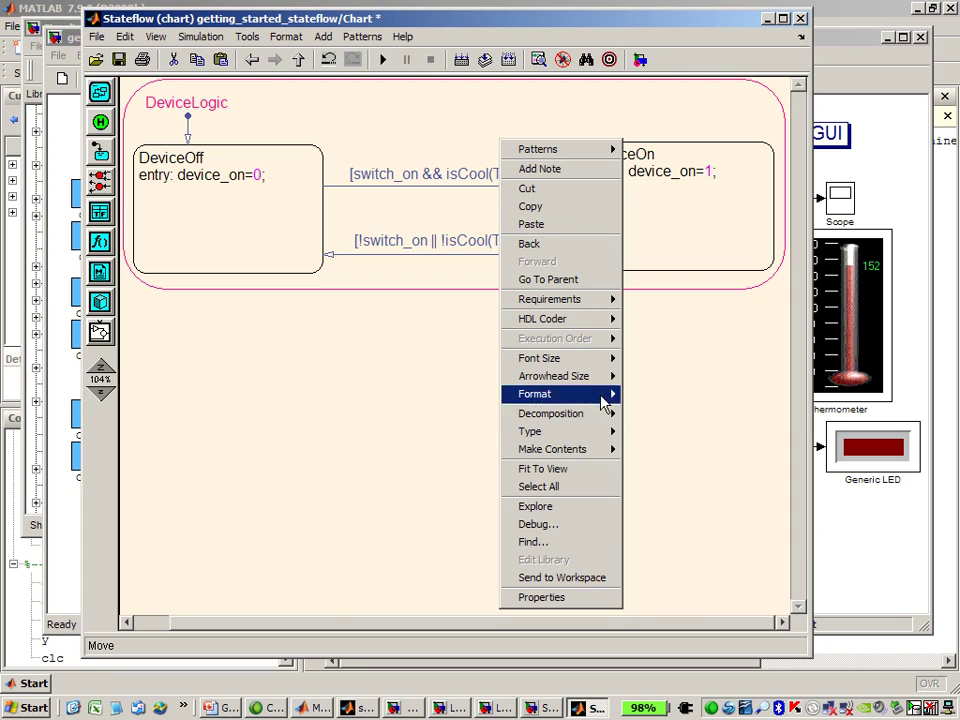
mouse_move(595, 454)
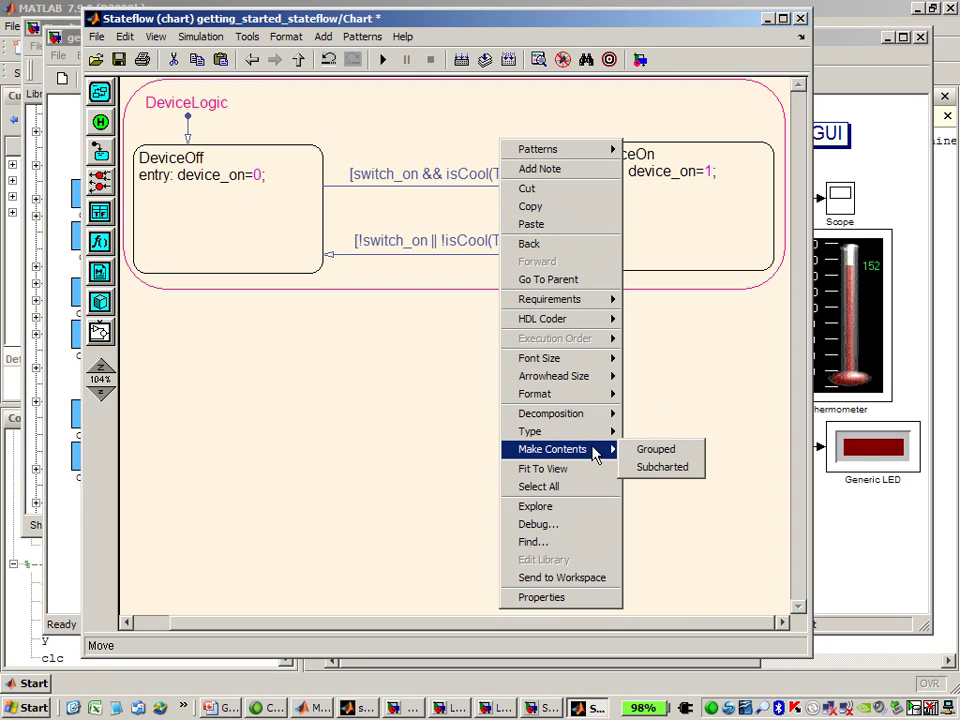
left_click(660, 468)
left_click(704, 364)
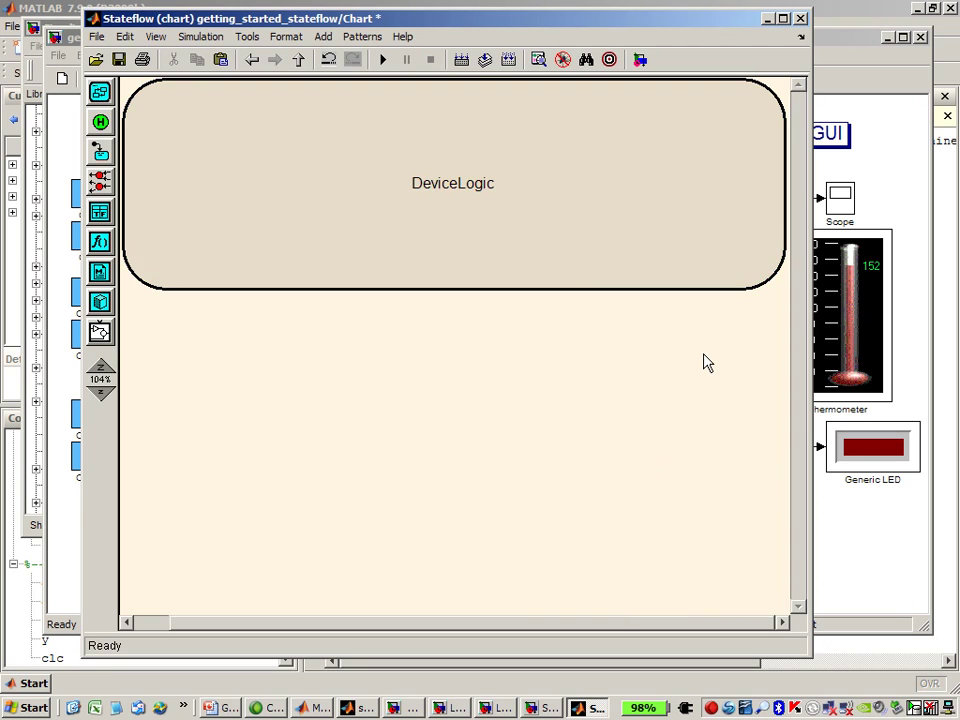
- Shrink DeviceLogic to a small square near the chart's upper centre, view its contents and return to the parent chart
left_click_drag(768, 277, 457, 194)
left_click(478, 262)
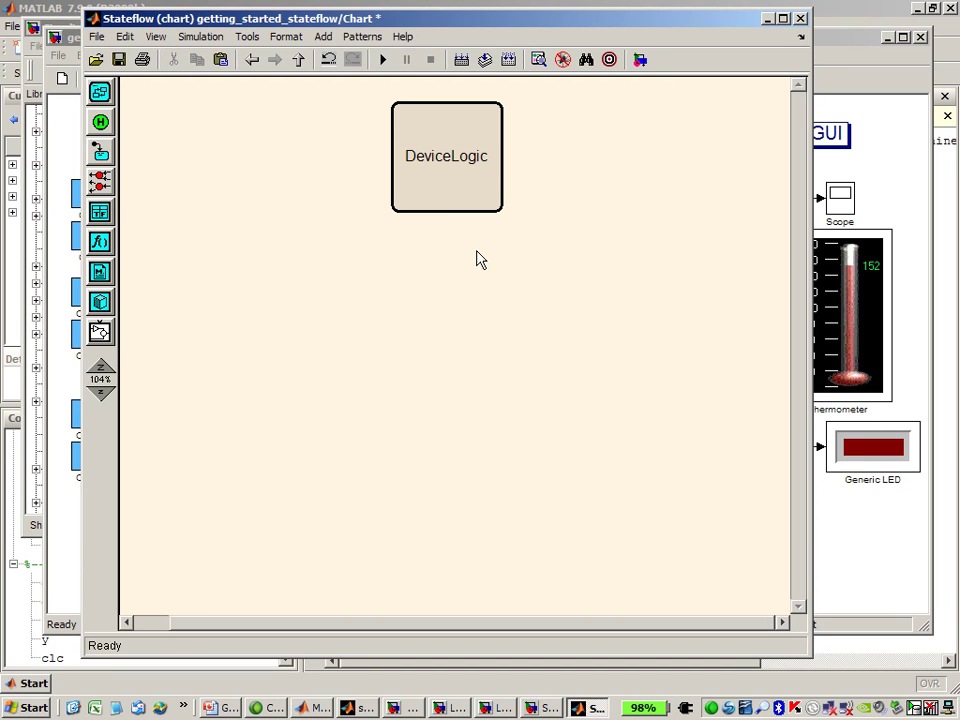
double_click(474, 191)
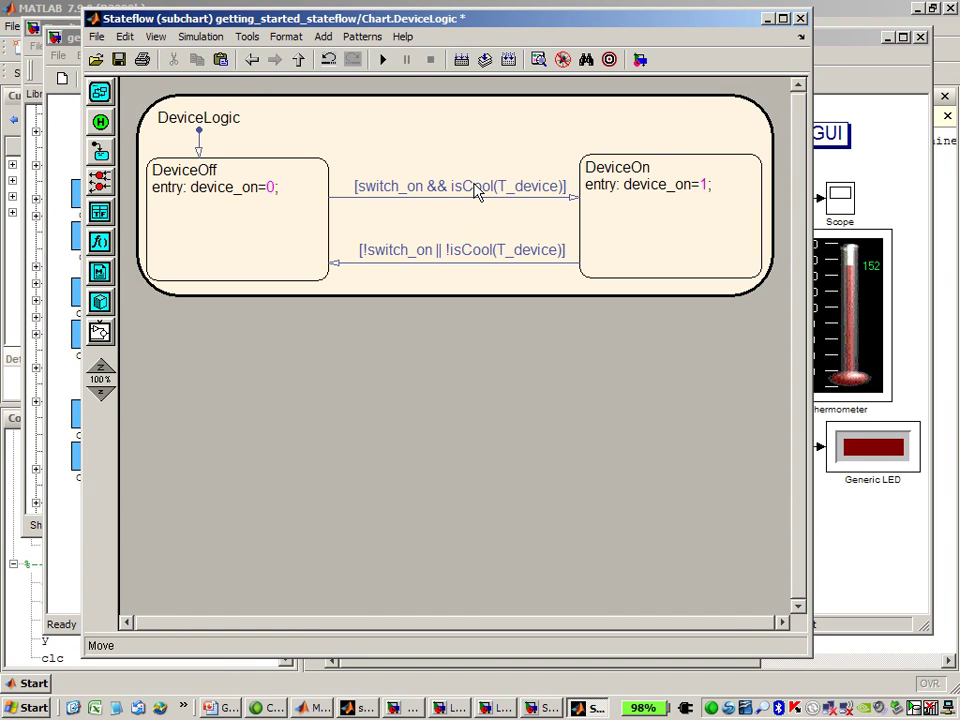
left_click(299, 60)
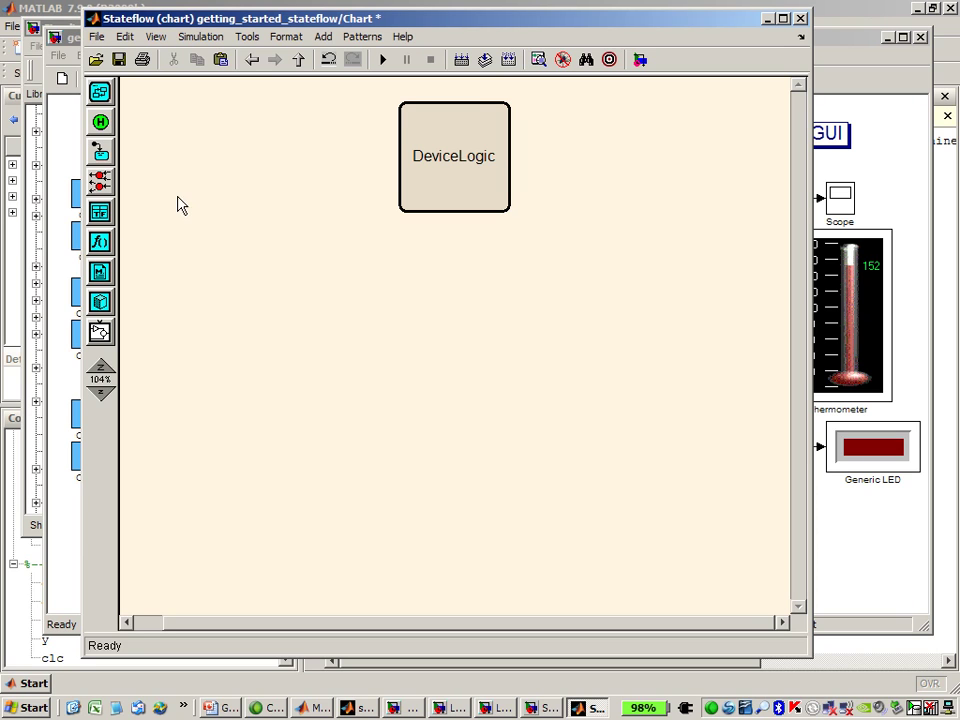
- Place a graphical function below DeviceLogic with the signature status = isCool(T)
left_click(100, 245)
left_click(99, 249)
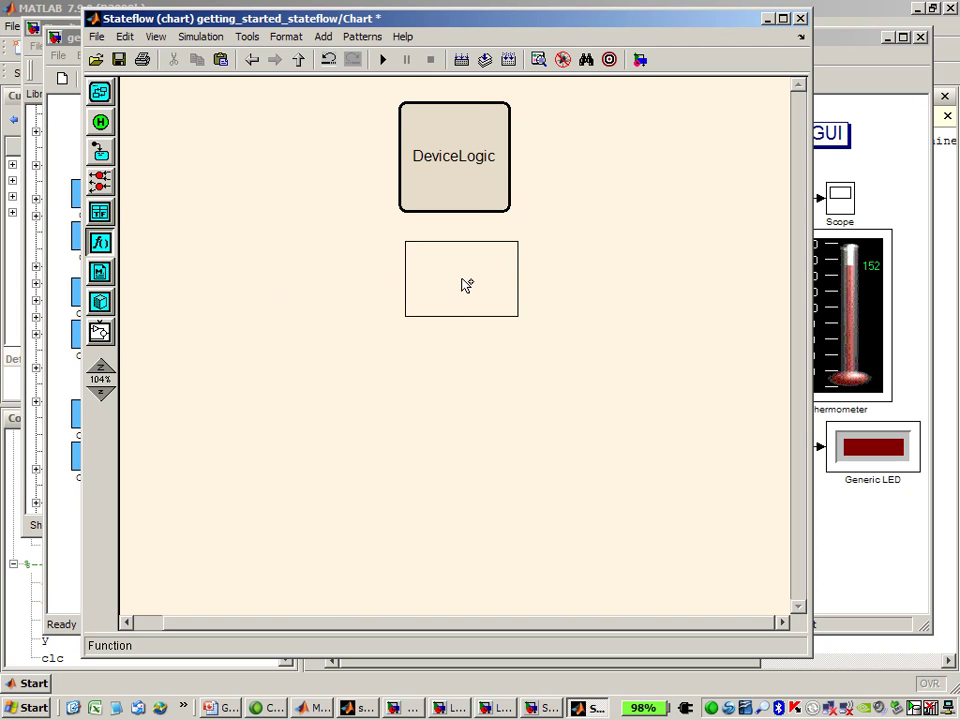
left_click(463, 283)
type("status ")
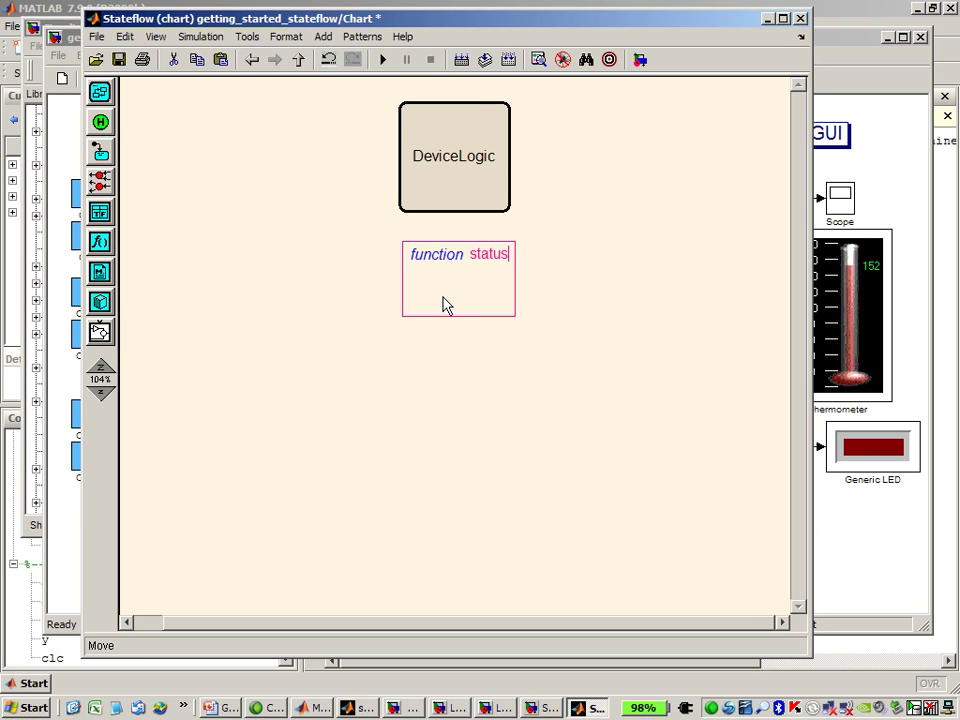
type("= isCool(T)")
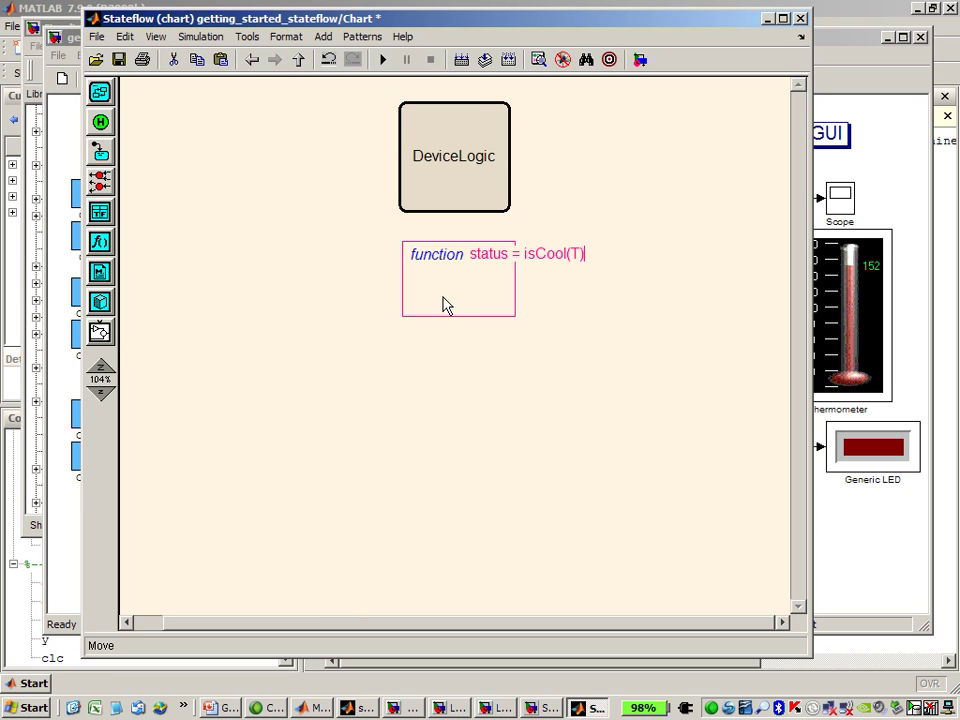
left_click(434, 370)
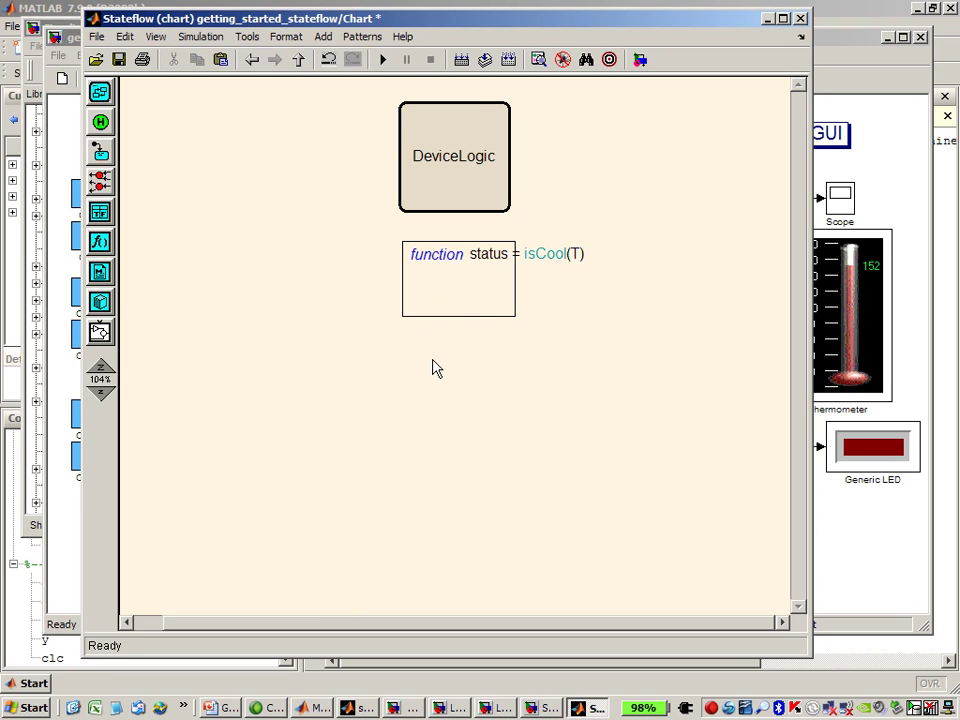
- Make the isCool function's contents subcharted and widen its box to fit the signature
right_click(490, 300)
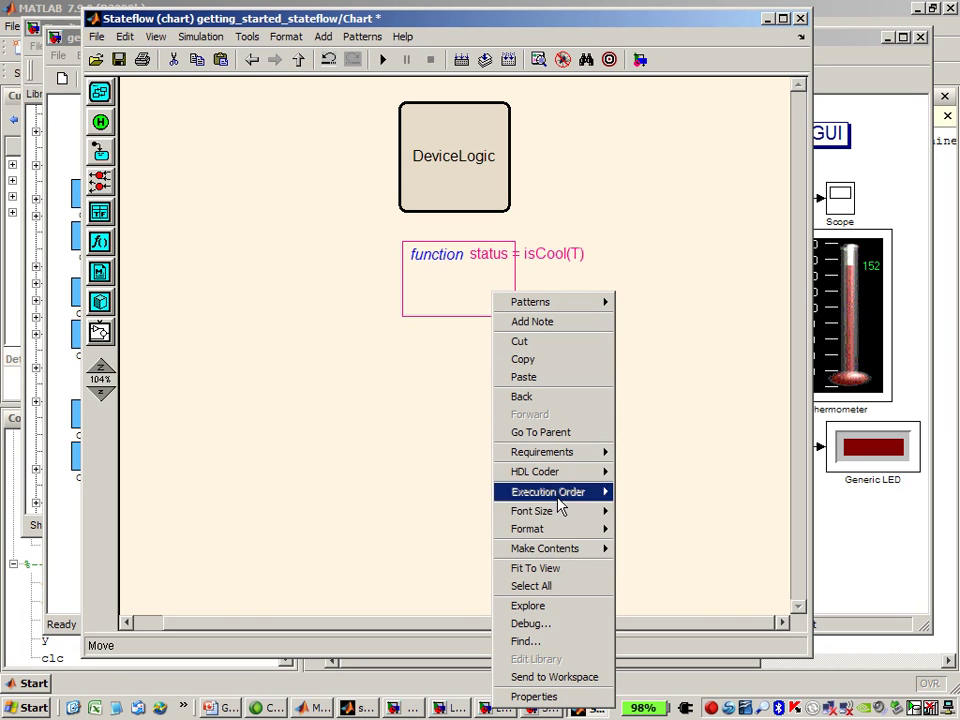
mouse_move(570, 556)
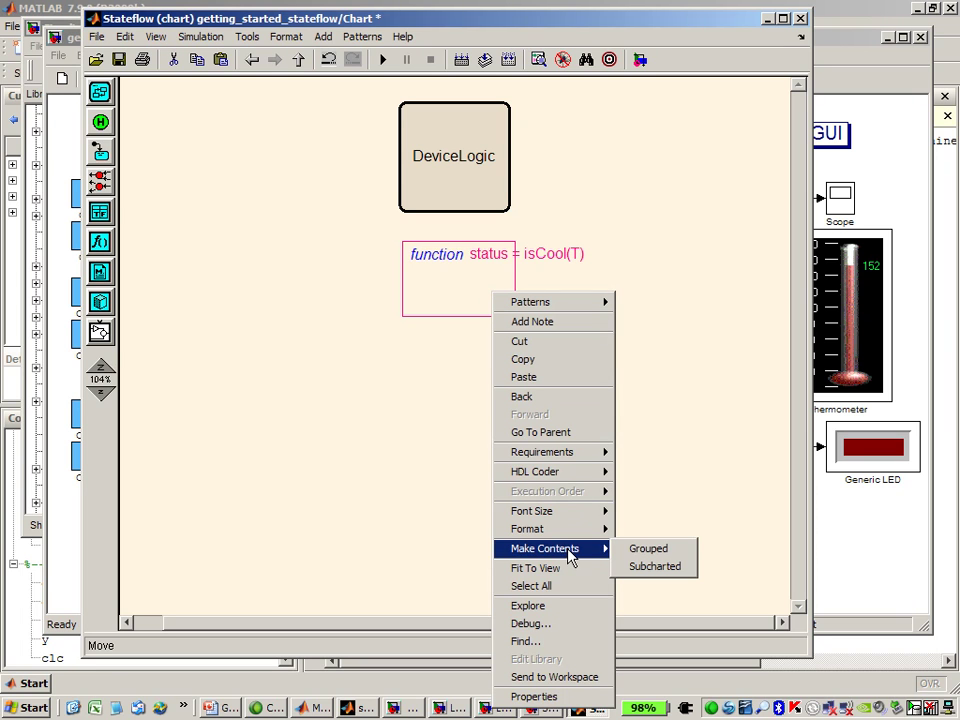
left_click(645, 567)
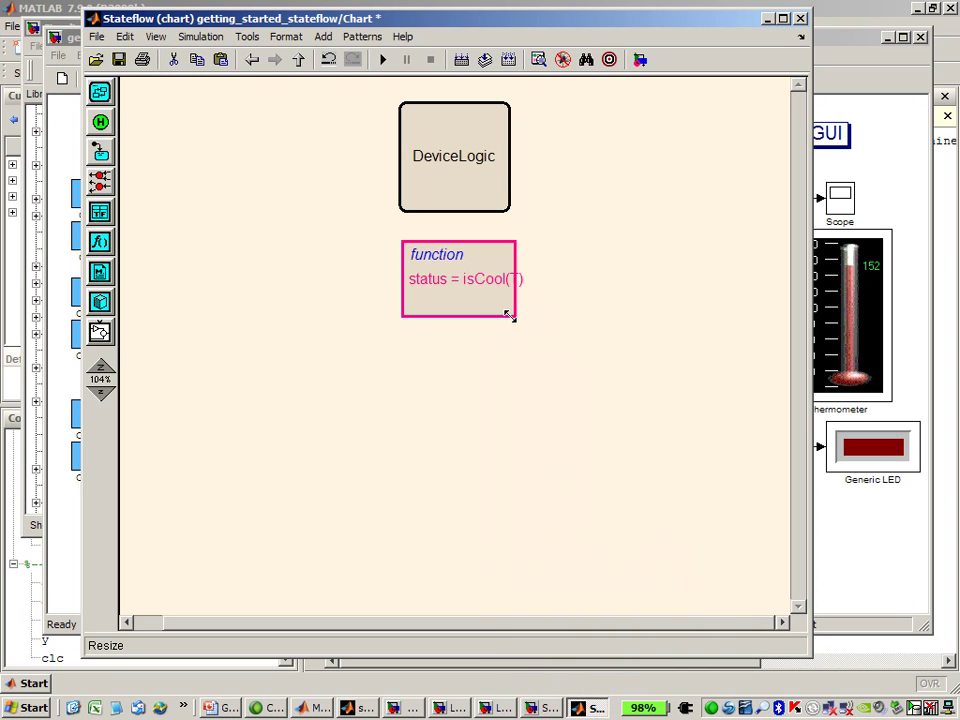
left_click_drag(516, 317, 532, 317)
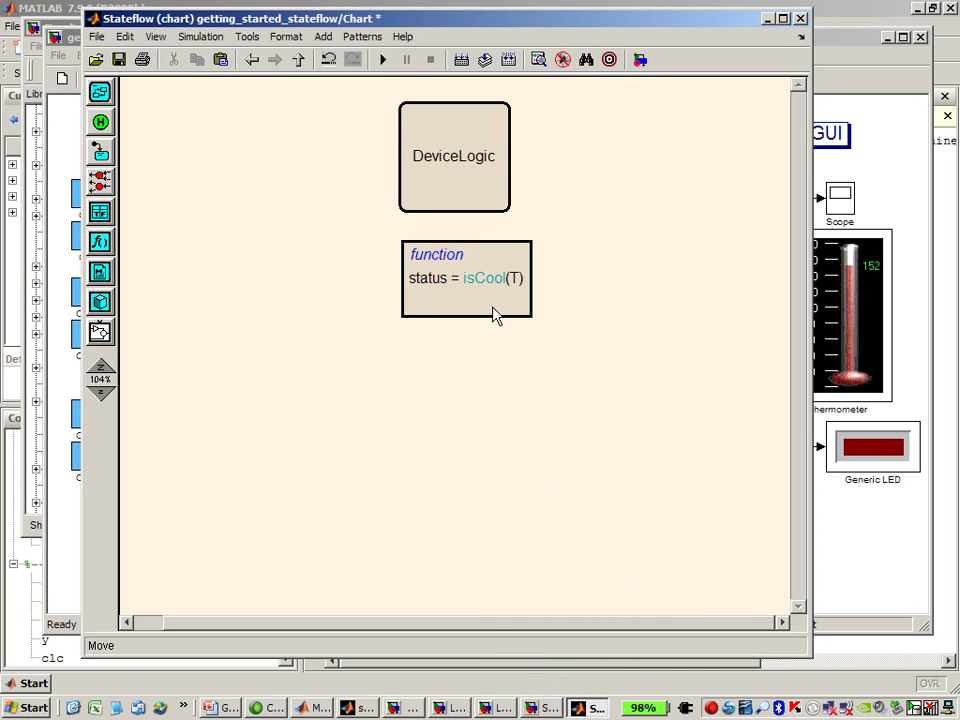
- Open the isCool function subchart and enlarge its frame into a tall working area
double_click(493, 313)
left_click_drag(246, 167, 474, 532)
left_click(340, 340)
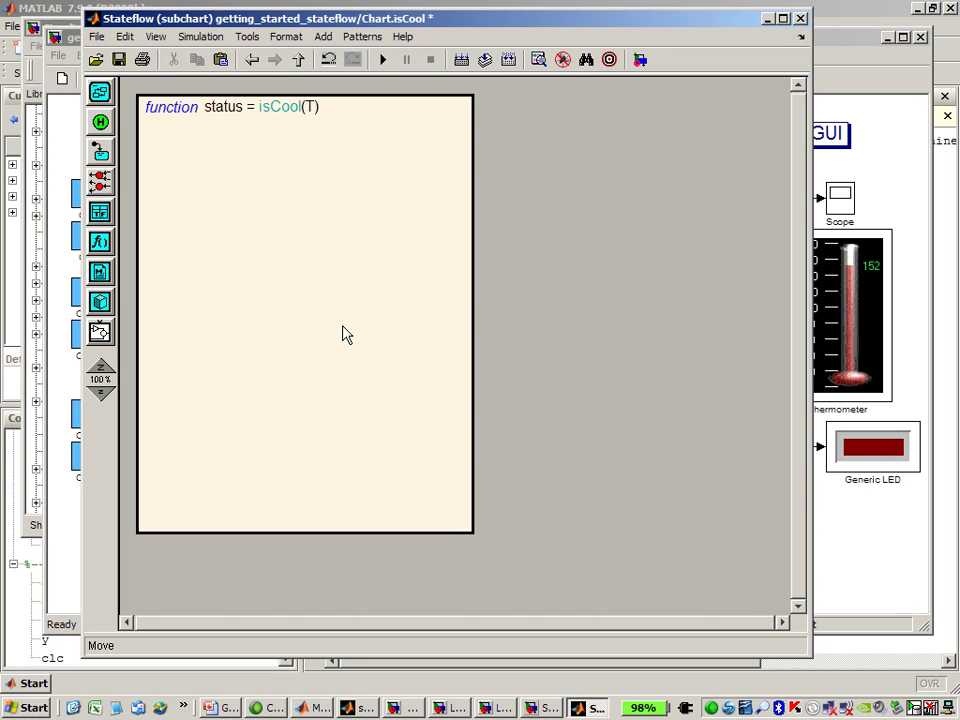
- Insert an If-Else decision pattern in isCool with condition T<=160, if action status=1; and else action status=0;
left_click(384, 42)
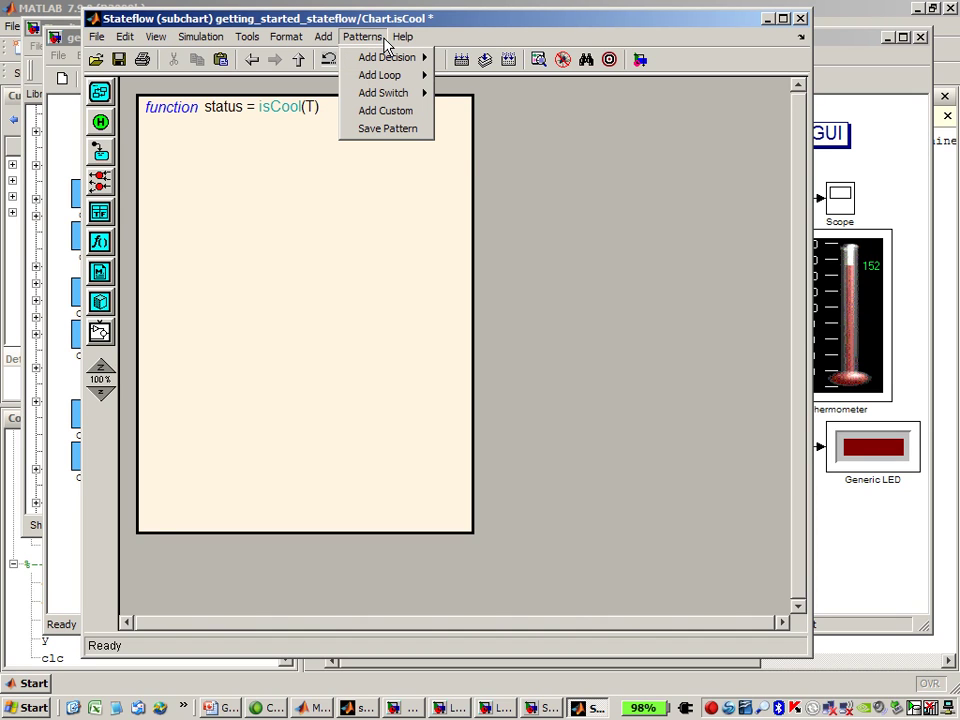
mouse_move(391, 59)
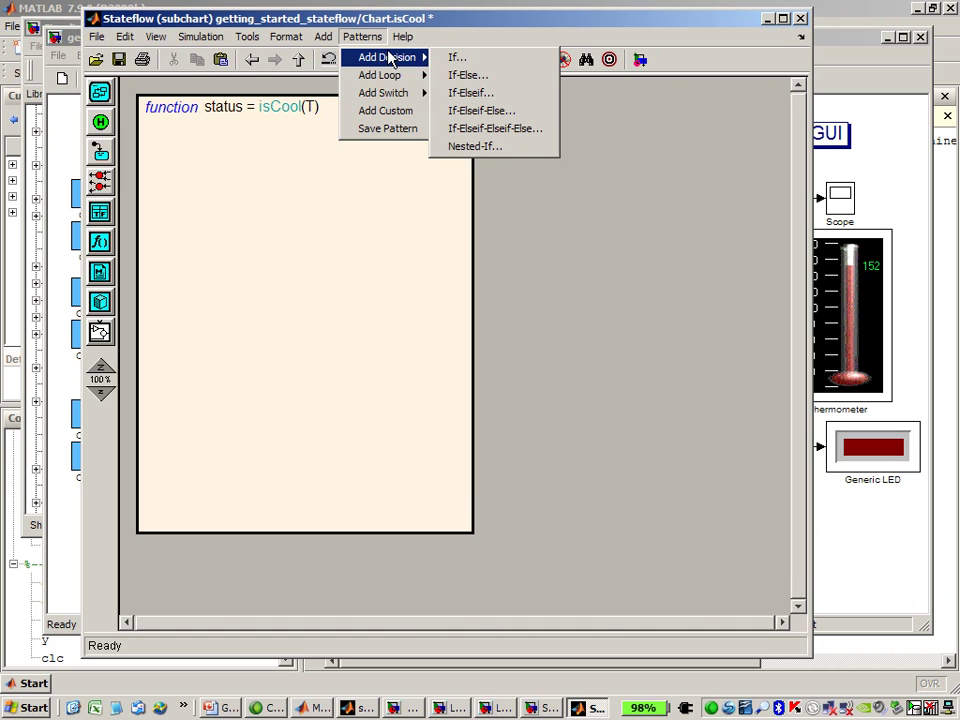
mouse_move(395, 94)
left_click(503, 80)
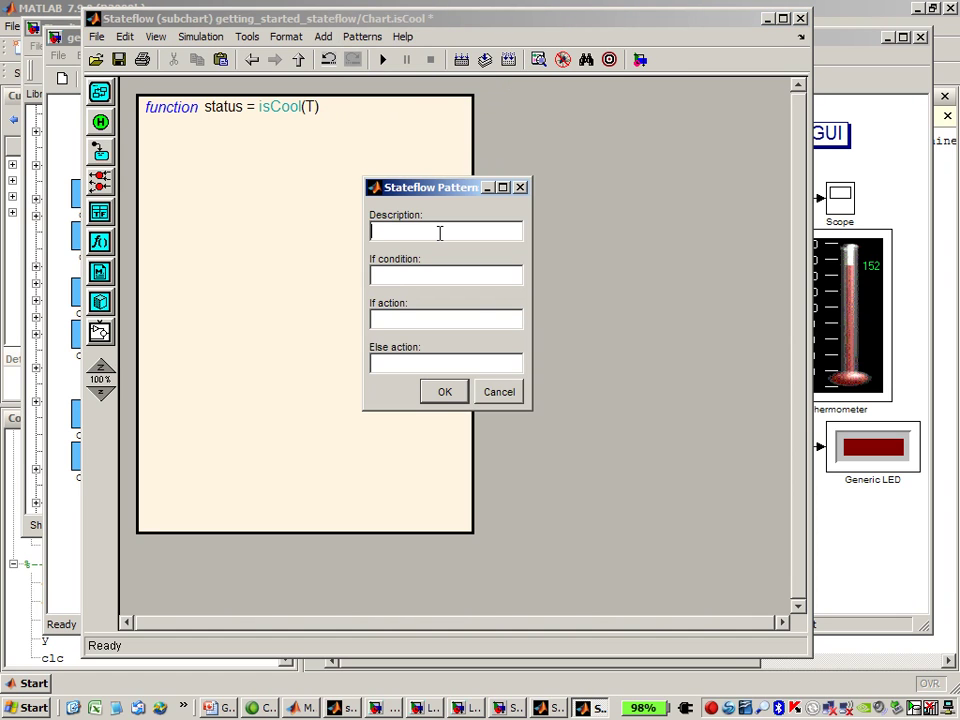
key("Tab")
type("T<=160")
key("Tab")
type("status=1;")
key("Tab")
type("status=0;")
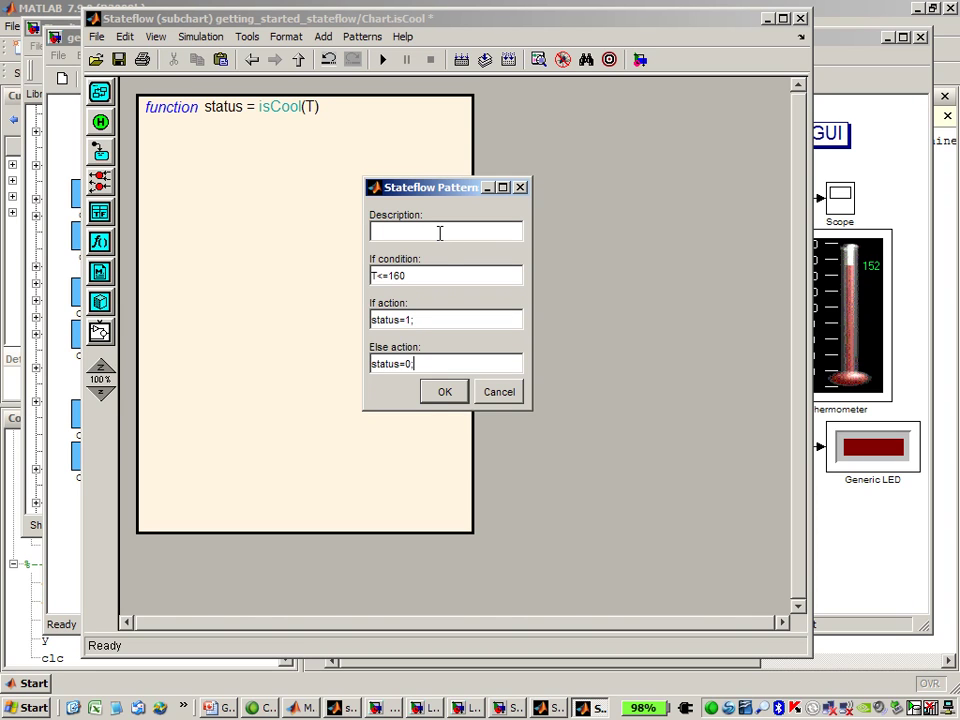
left_click(450, 394)
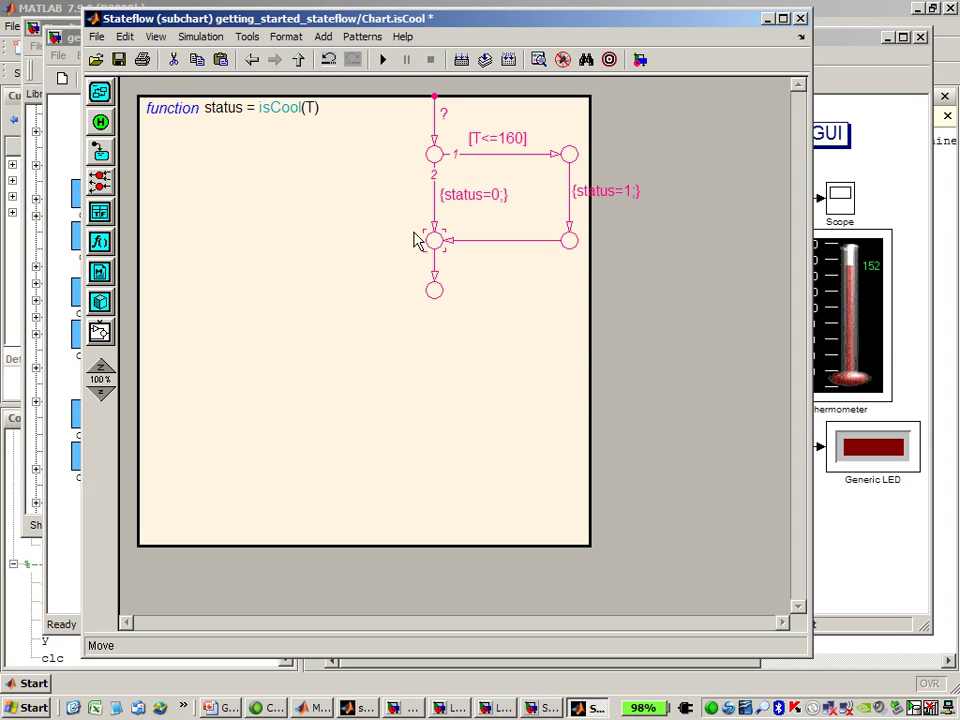
- Move the decision flow chart beneath the isCool signature and shrink the function frame to fit closely around it
left_click_drag(434, 241, 182, 302)
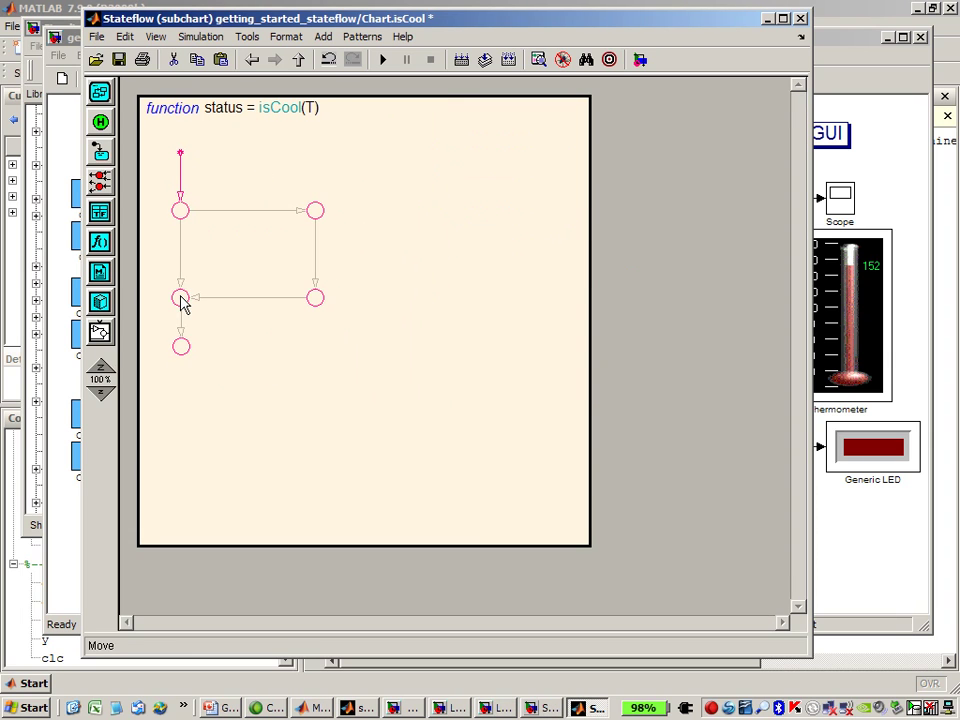
left_click(366, 461)
left_click_drag(588, 543, 405, 406)
left_click(254, 326)
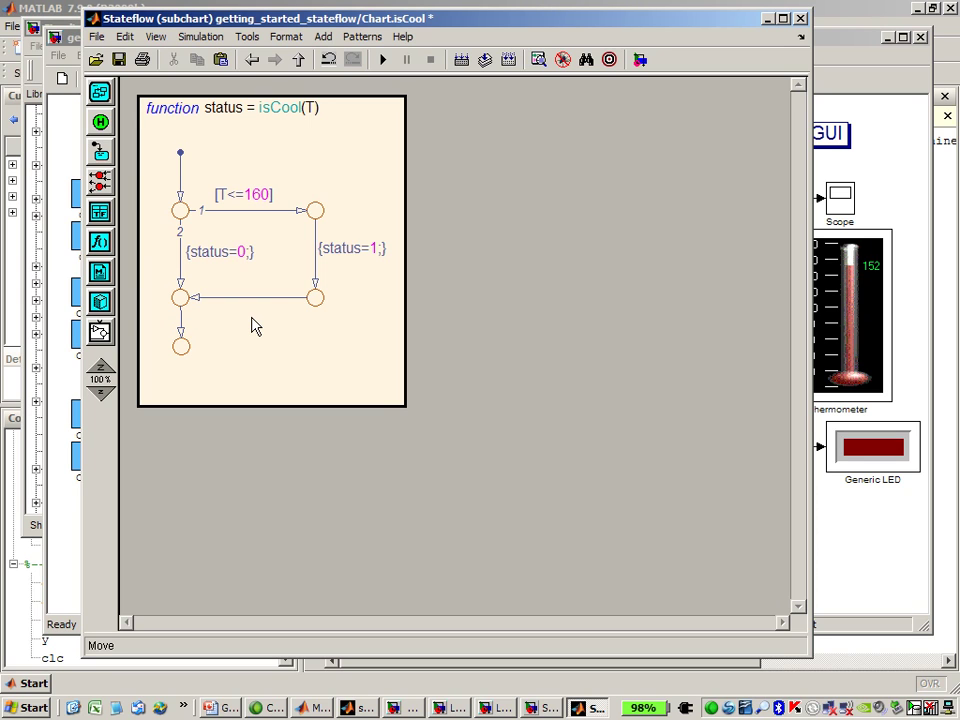
- Examine the isCool flow chart's default transition, condition branch and else branch, and return to the parent chart
left_click(181, 154)
left_click(315, 212)
left_click(326, 248)
left_click(343, 279)
left_click(184, 211)
left_click(238, 336)
left_click(299, 59)
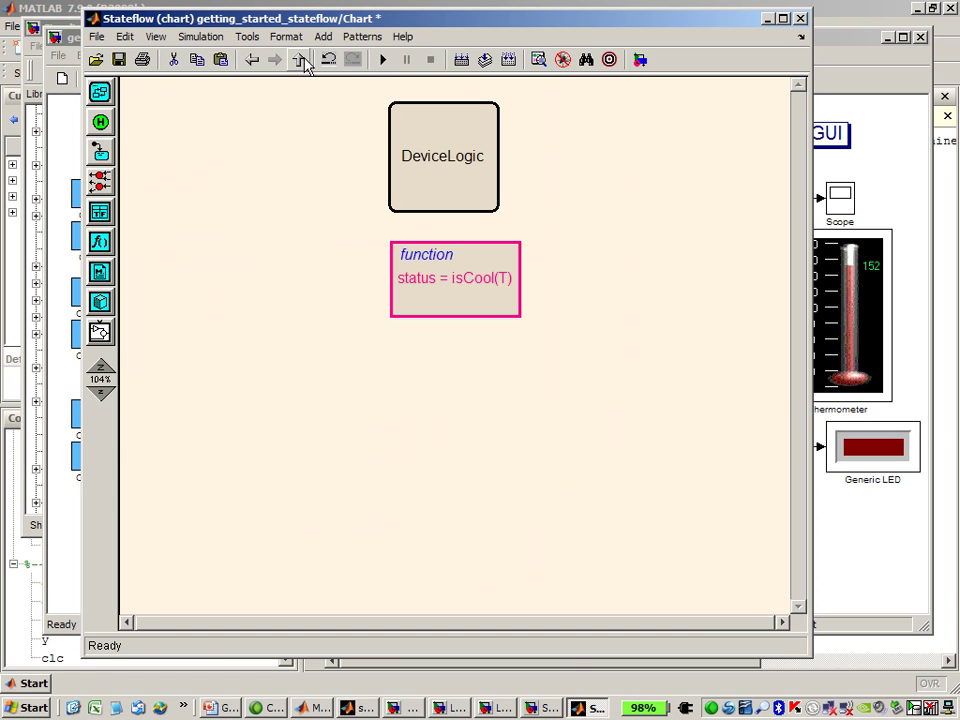
left_click(309, 186)
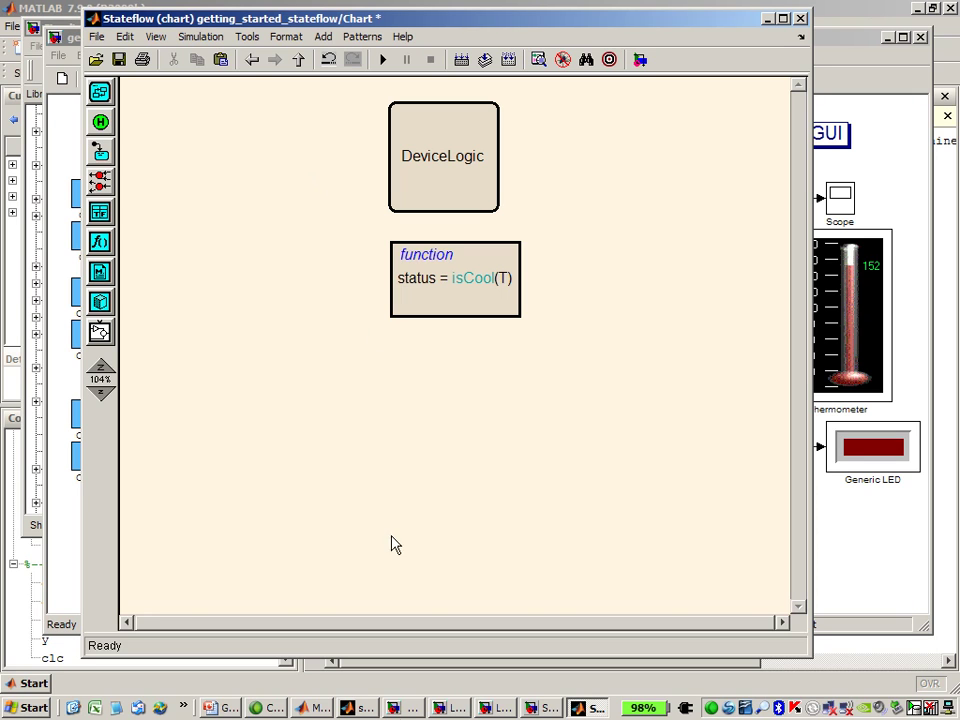
- Switch to the PowerPoint webinar presentation and start its slide show from slide 8
key("alt+Tab")
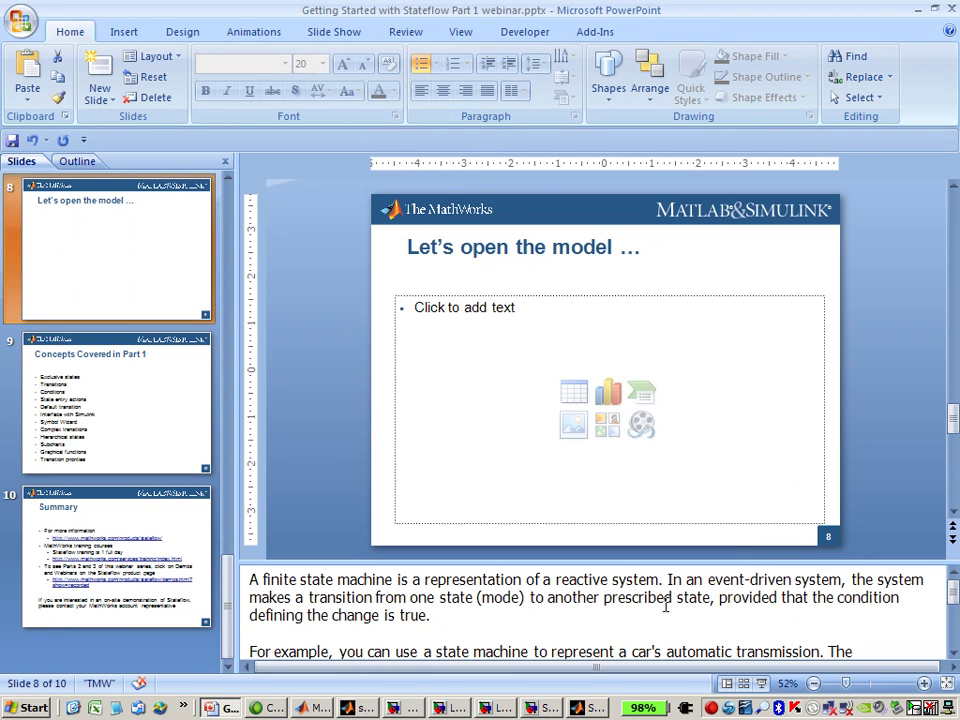
left_click(761, 683)
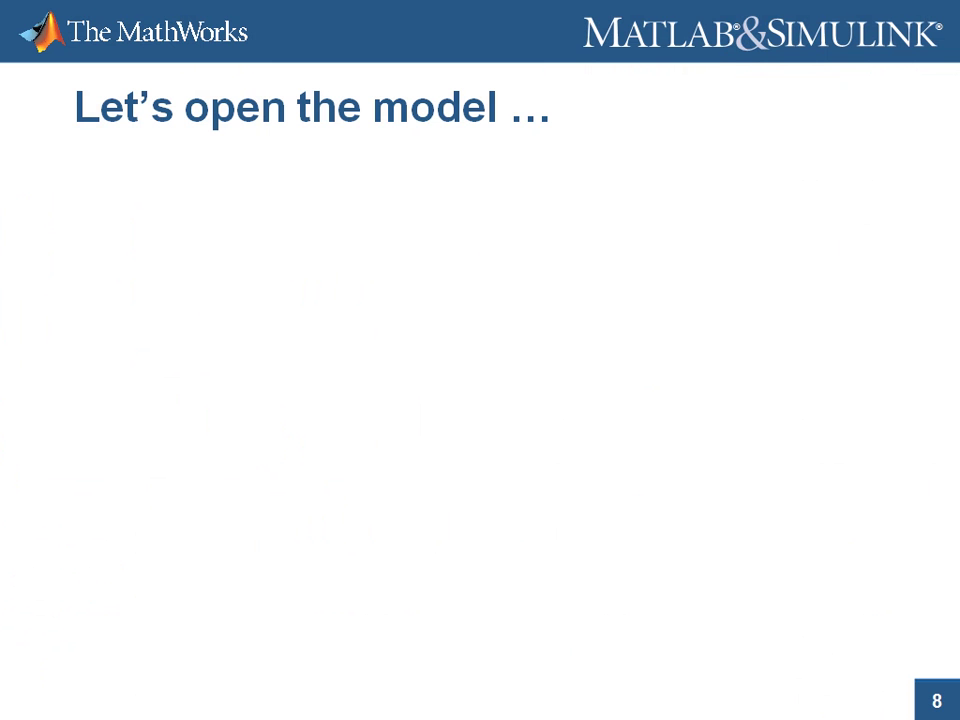